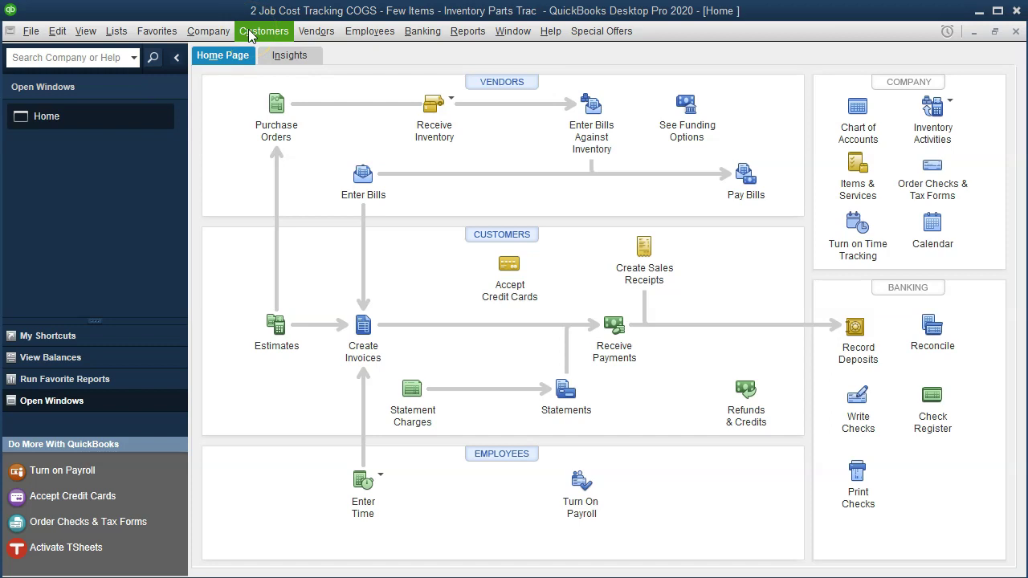
Step: Bring up Excel's 1.12 sheet and check the 1/12 entry's date and its 218,000 Cash credit
left_click(119, 178)
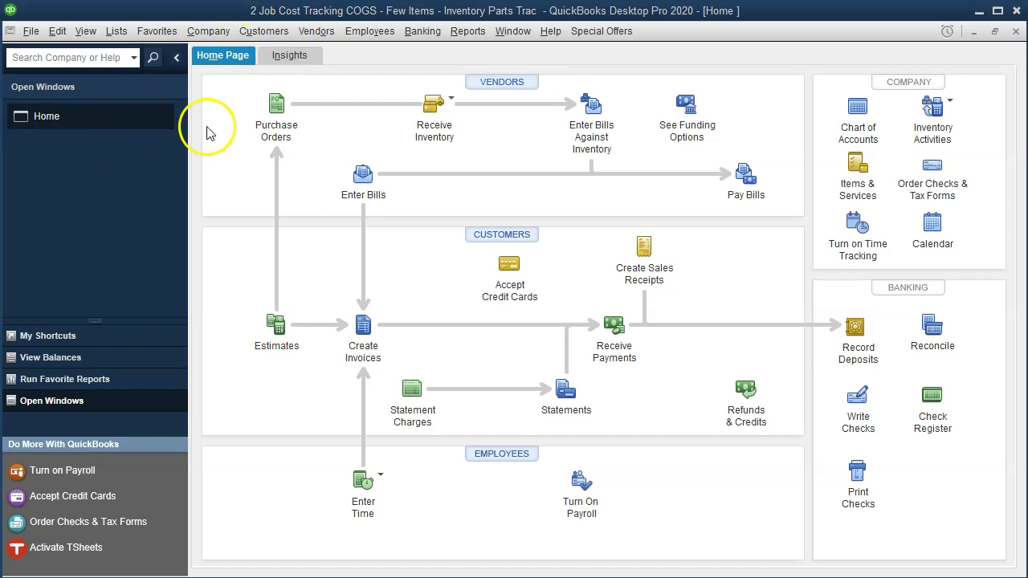
left_click(91, 39)
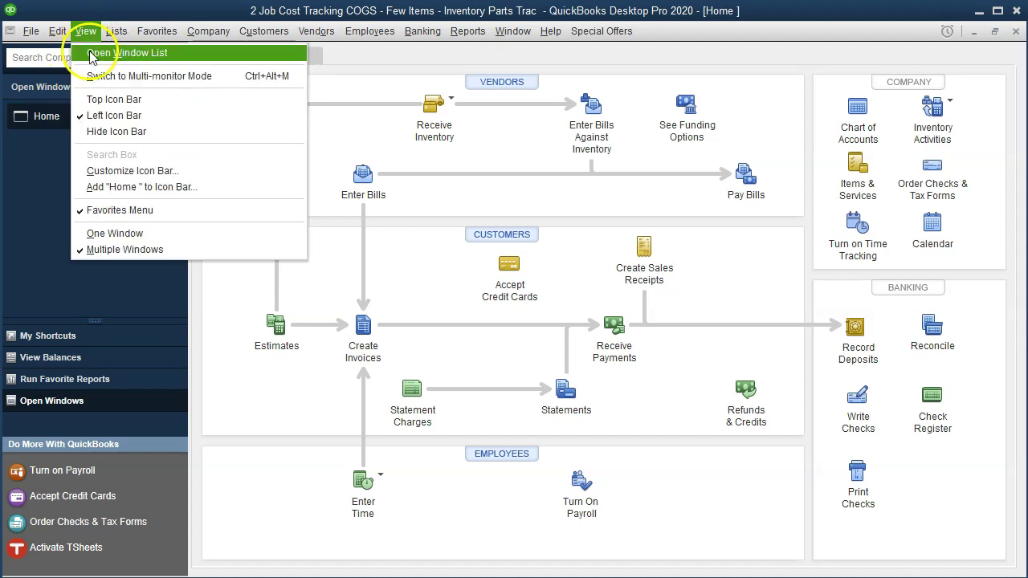
left_click(91, 53)
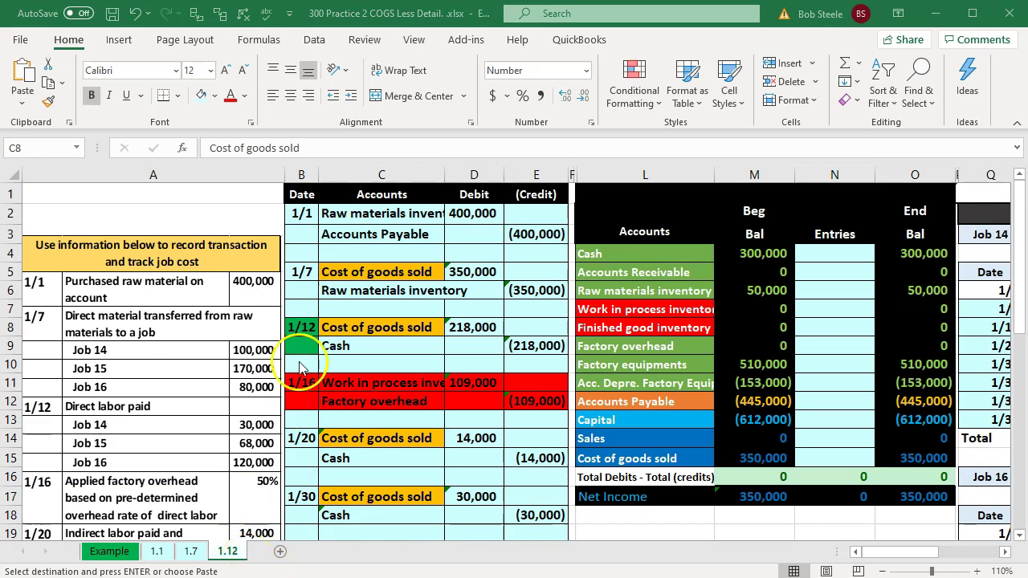
left_click(300, 329)
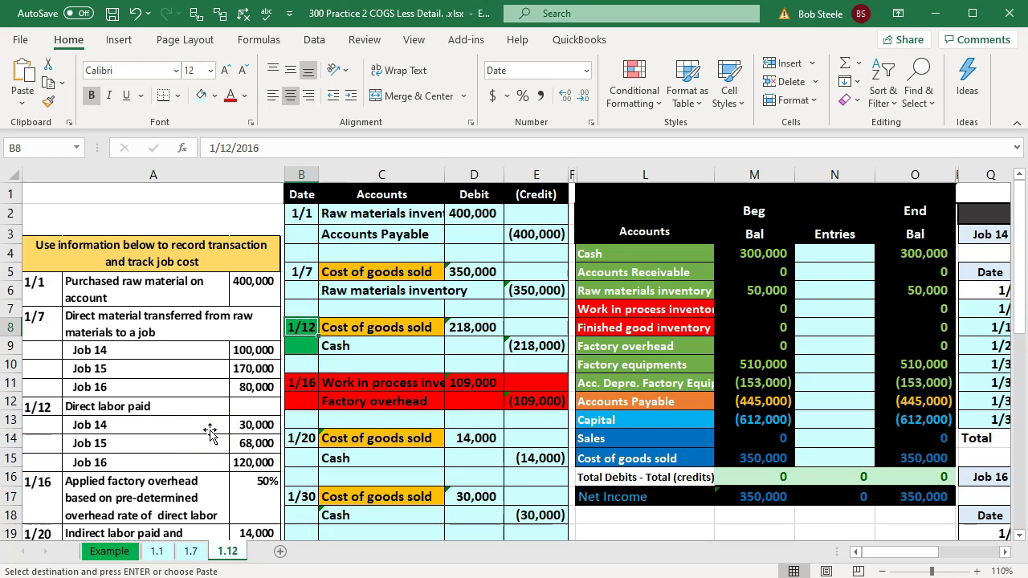
left_click(406, 345)
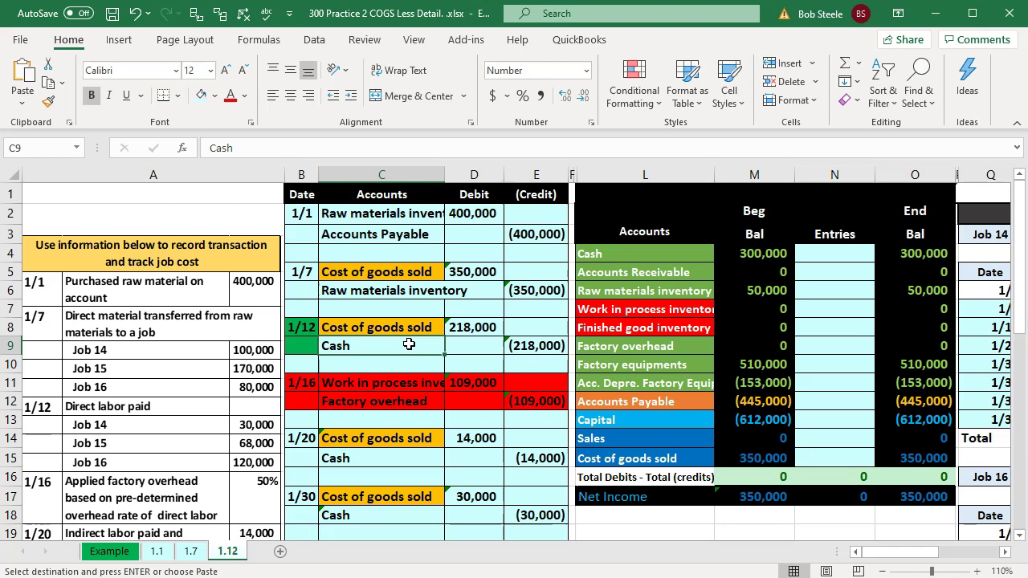
left_click(596, 314)
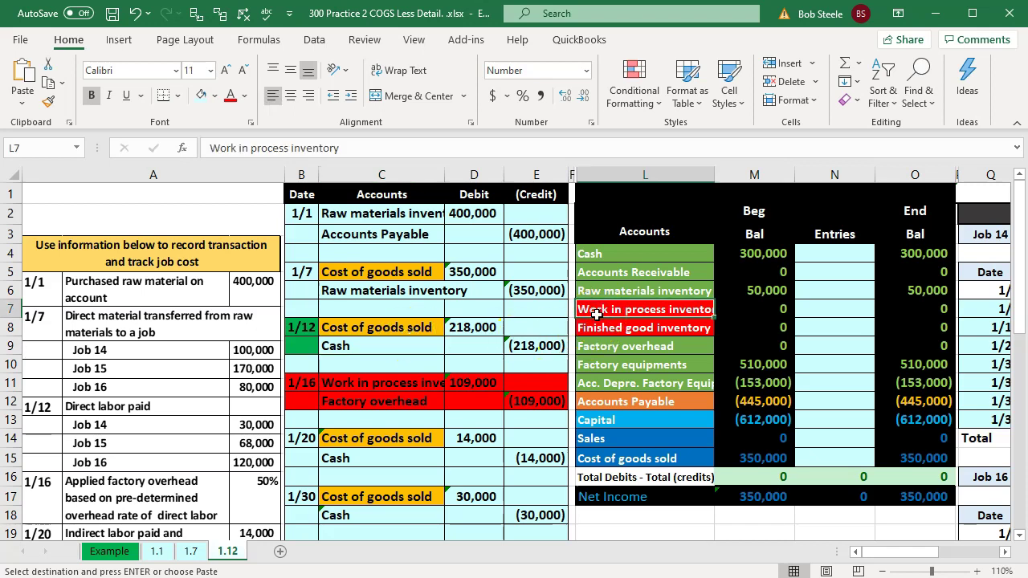
left_click(599, 325)
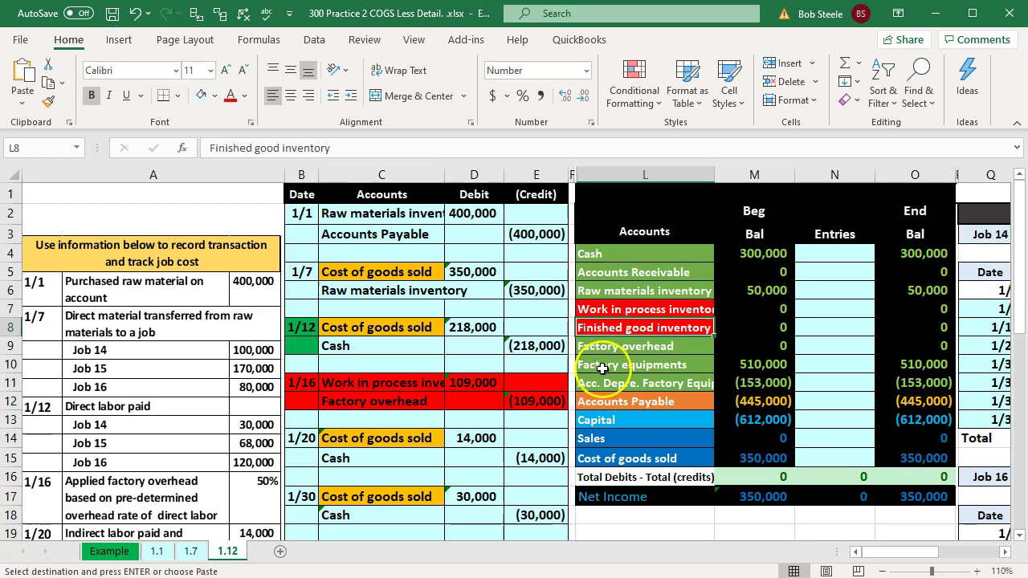
left_click(611, 459)
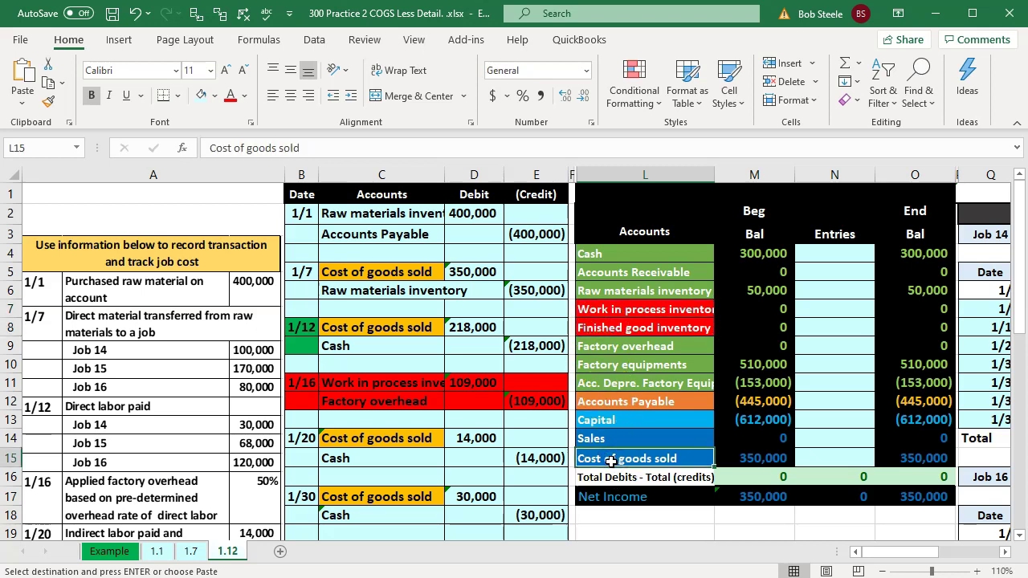
left_click(363, 347)
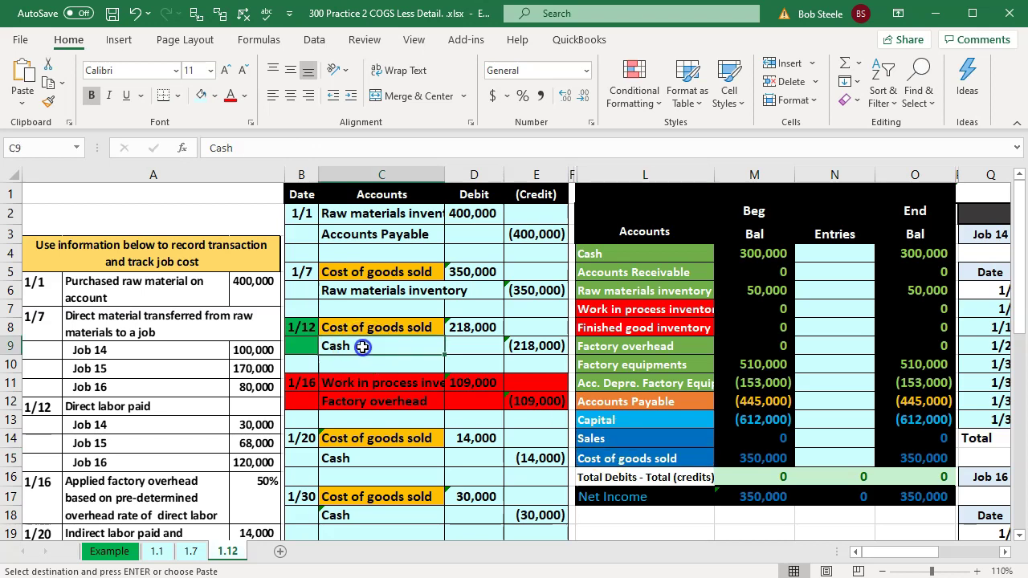
left_click(373, 341)
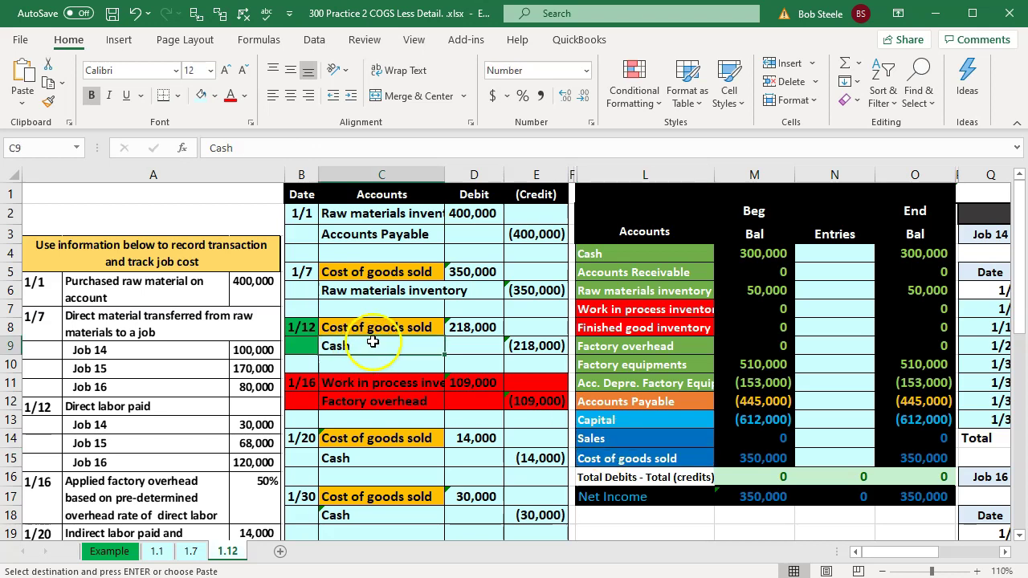
left_click(374, 328)
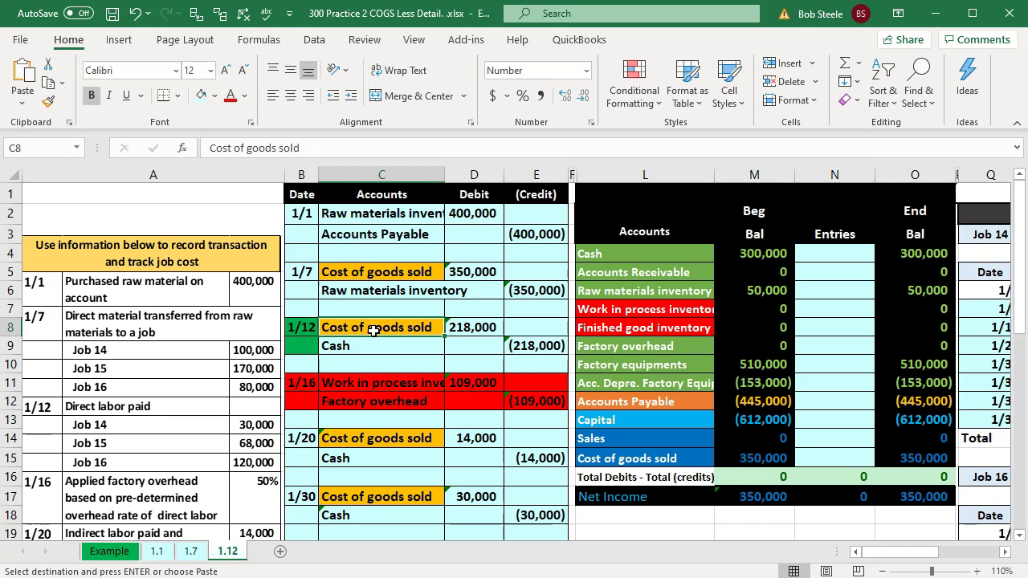
left_click(615, 308)
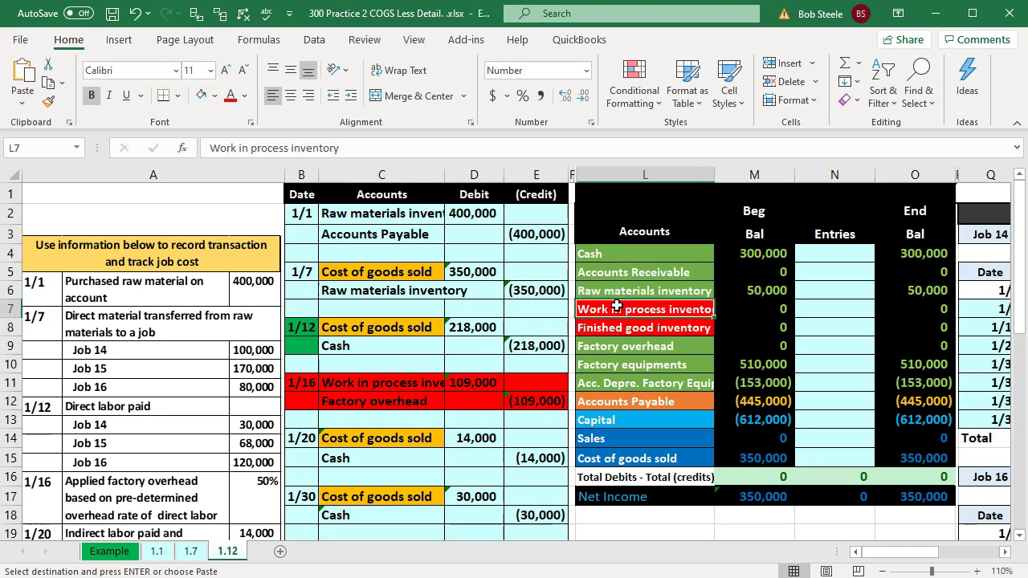
key("Down")
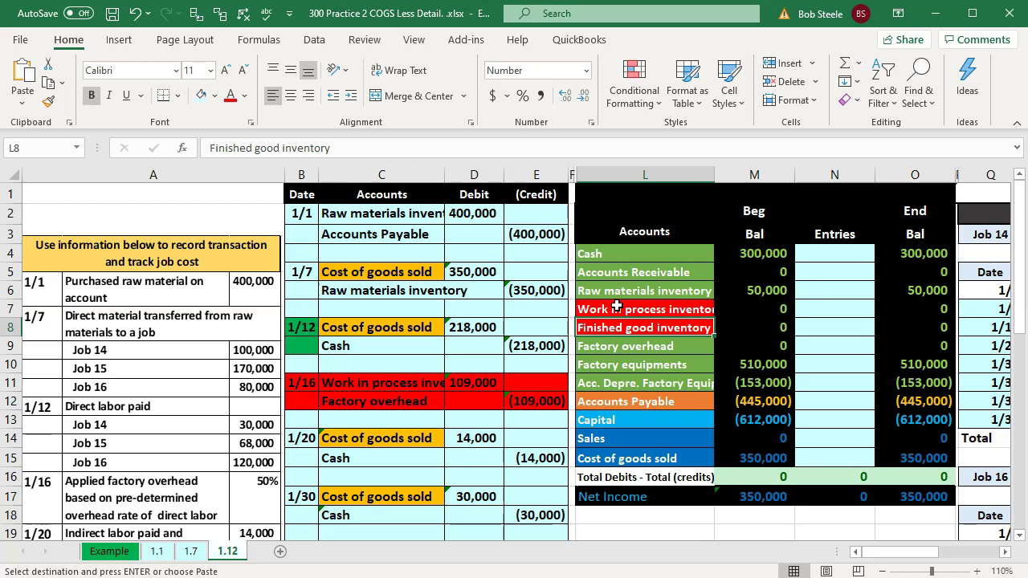
left_click(381, 327)
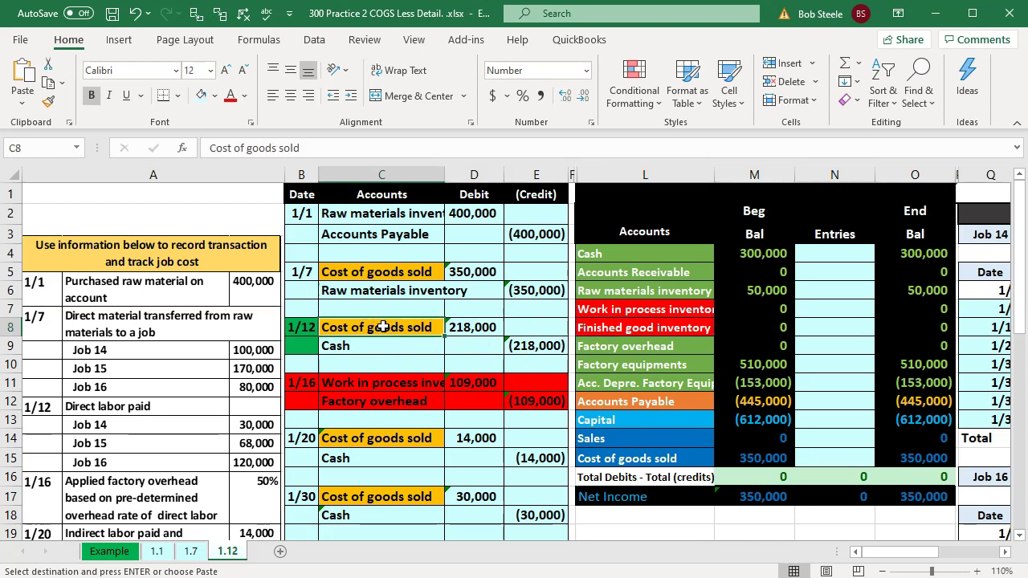
key("Right")
key("Right")
key("Right")
key("Right")
key("Right")
key("Right")
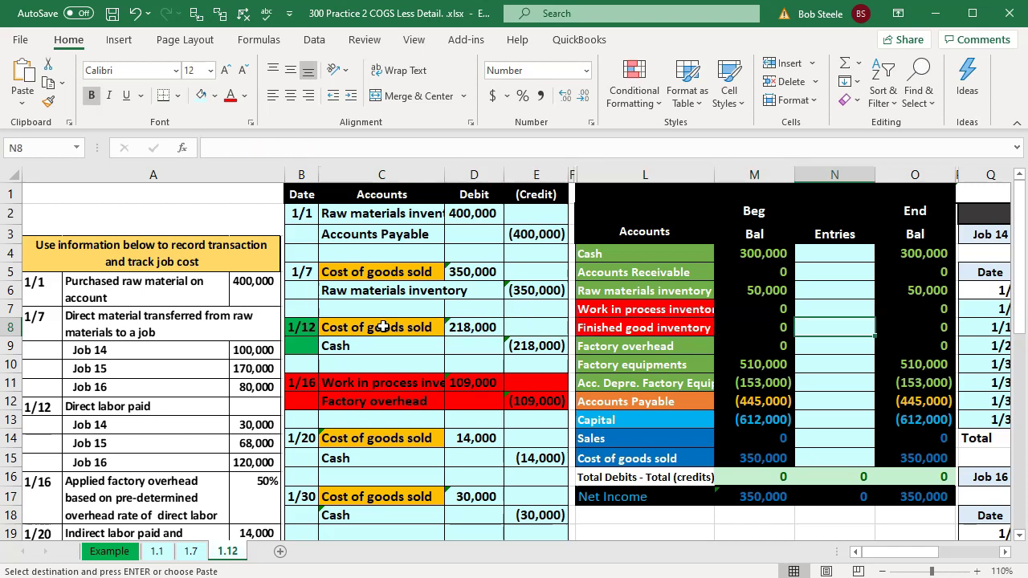
key("Down")
key("Down")
key("Down")
key("Down")
key("Down")
key("Down")
key("Down")
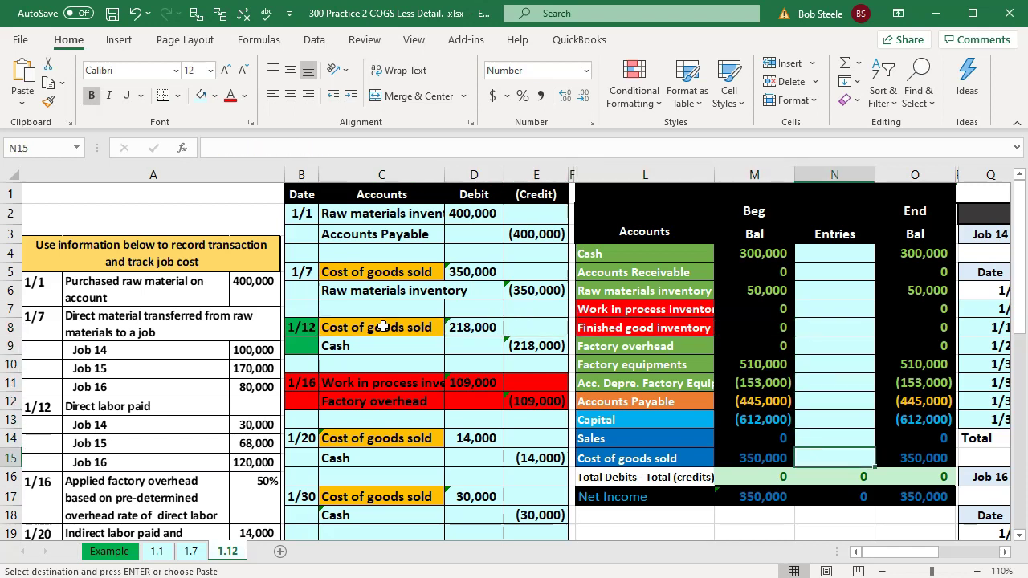
Step: Link trial balance Cost of goods sold to the 218,000 journal debit with =D8
type("=")
key("Left")
key("Left")
key("Left")
key("Left")
key("Left")
key("Up")
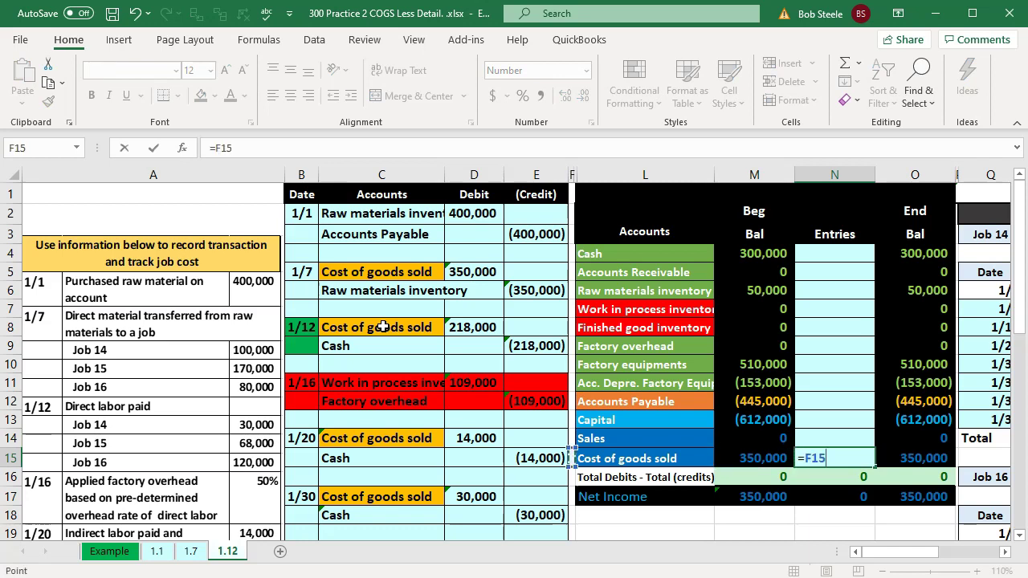
key("Up")
key("Up")
key("Up")
key("Up")
key("Up")
key("Up")
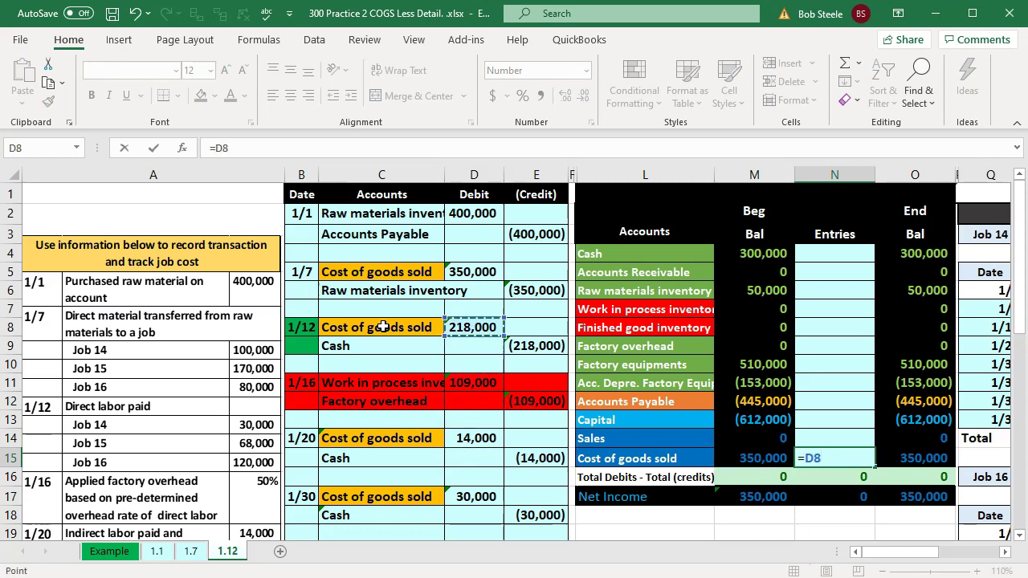
key("Return")
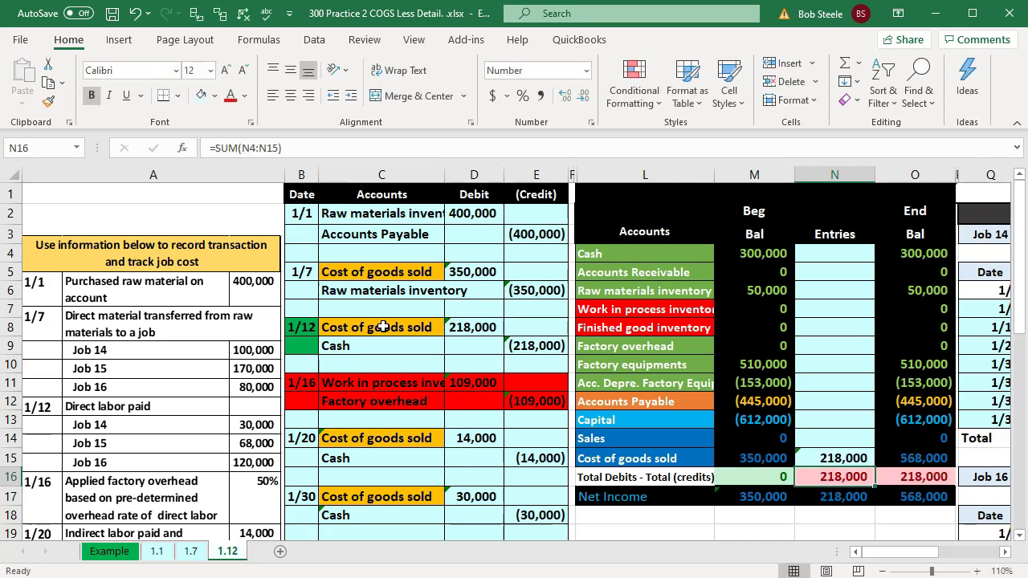
Step: Link trial balance Cash to the (218,000) journal credit with =E9
key("Up")
key("Up")
key("Up")
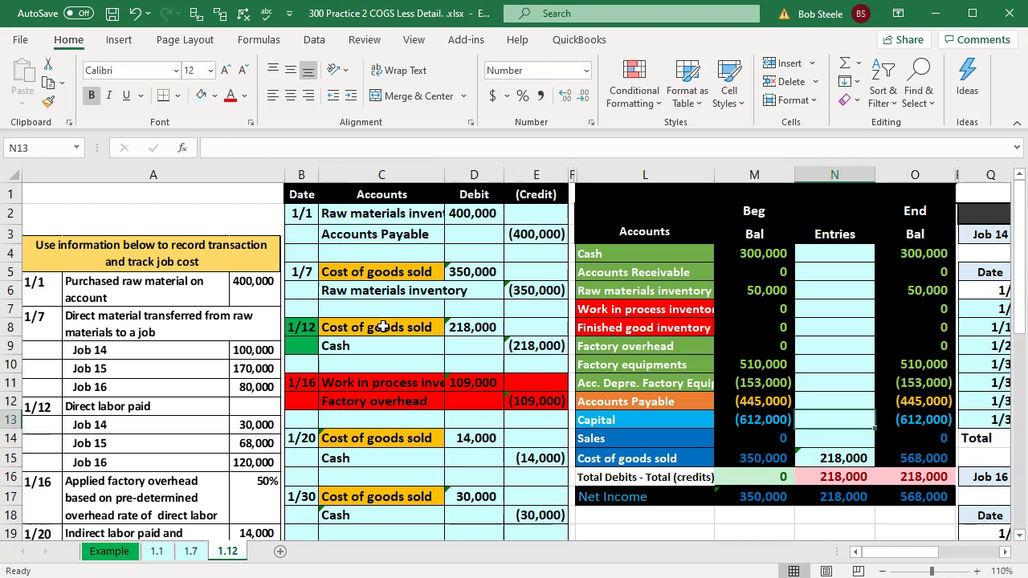
key("Up")
key("Up")
key("Up")
key("Up")
key("Up")
key("Up")
key("Up")
key("Up")
key("Up")
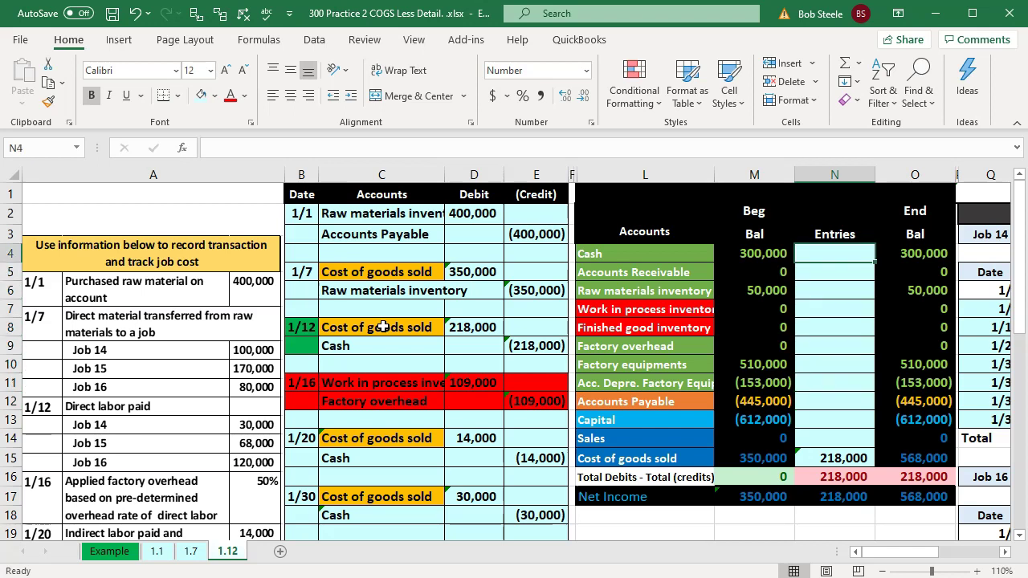
type("=")
key("Left")
key("Left")
key("Left")
key("Left")
key("Down")
key("Down")
key("Down")
key("Down")
key("Down")
key("Return")
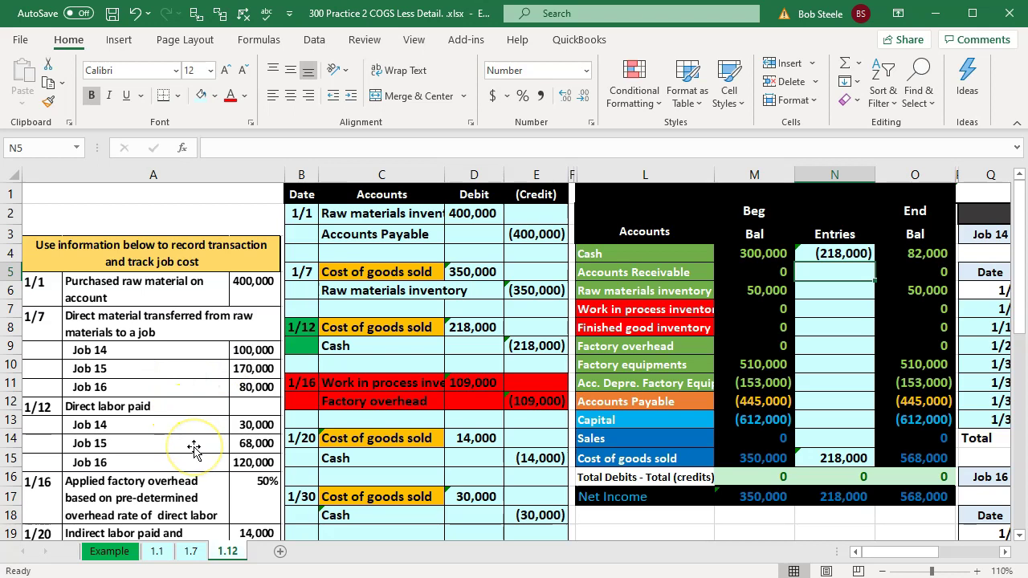
left_click(643, 396)
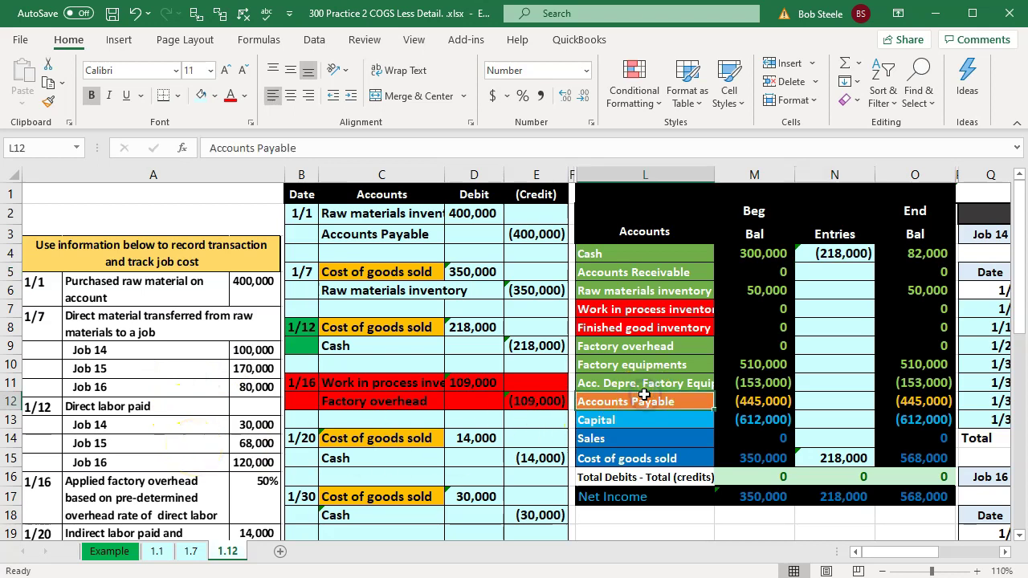
Step: Record 30,000 of 1/12 direct labor for Job 14 in the job cost record
key("Right")
key("Right")
key("Right")
key("Right")
key("Right")
key("Right")
key("Right")
key("Right")
key("Right")
key("Right")
key("Right")
key("Right")
key("Right")
key("Right")
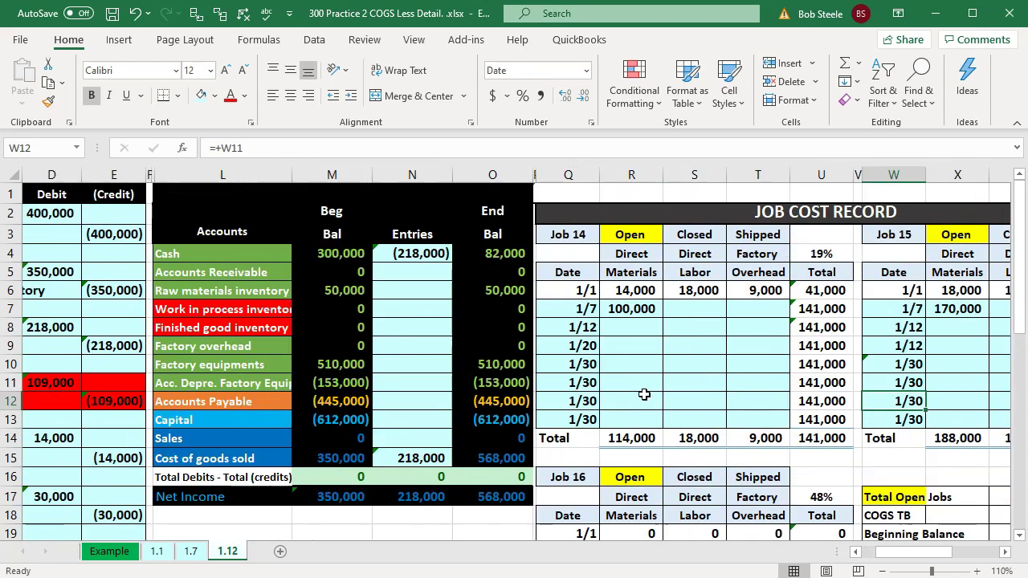
key("Left")
key("Left")
key("Left")
key("Left")
key("Left")
key("Left")
key("Left")
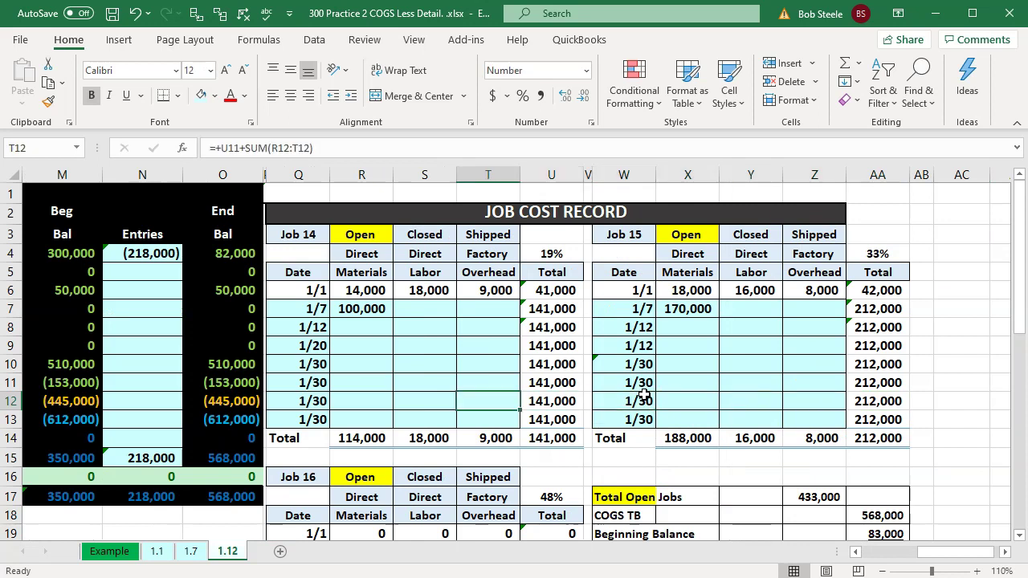
key("Up")
key("Up")
key("Up")
key("Up")
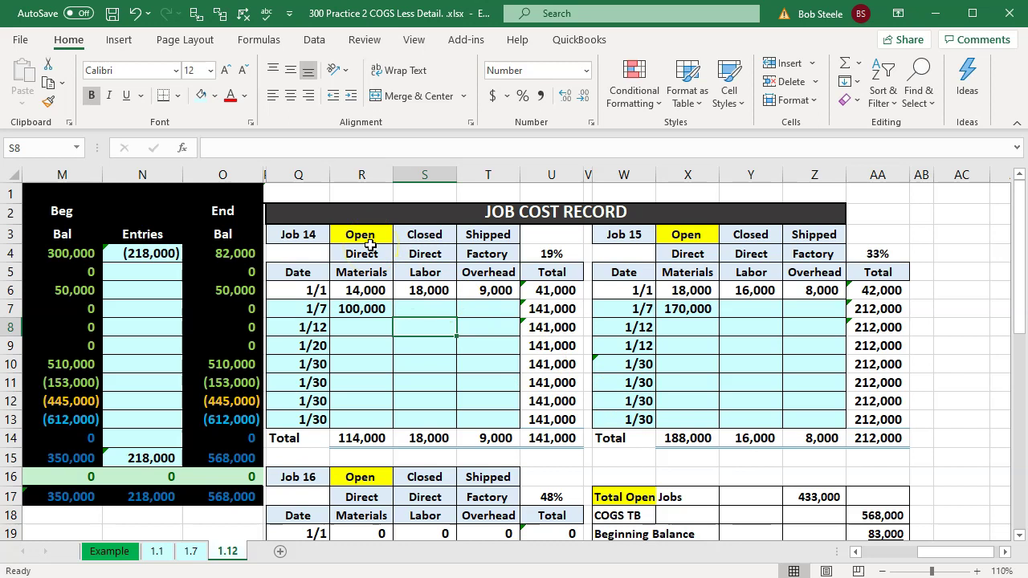
type("3000")
key("Return")
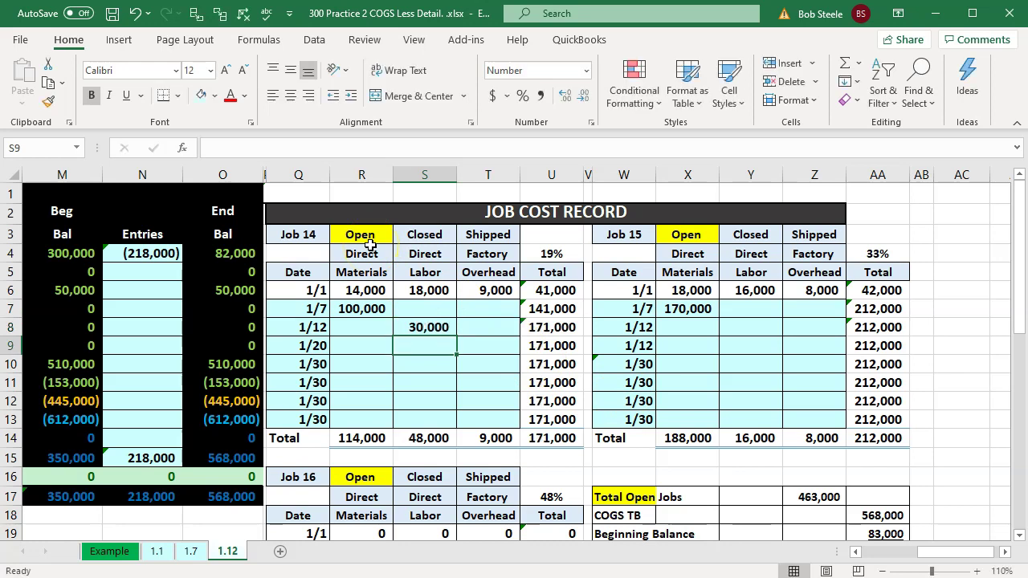
Step: Record 68,000 of 1/12 direct labor for Job 15 in the job cost record
key("Right")
key("Right")
key("Right")
key("Right")
key("Right")
key("Up")
key("Up")
key("Right")
key("Down")
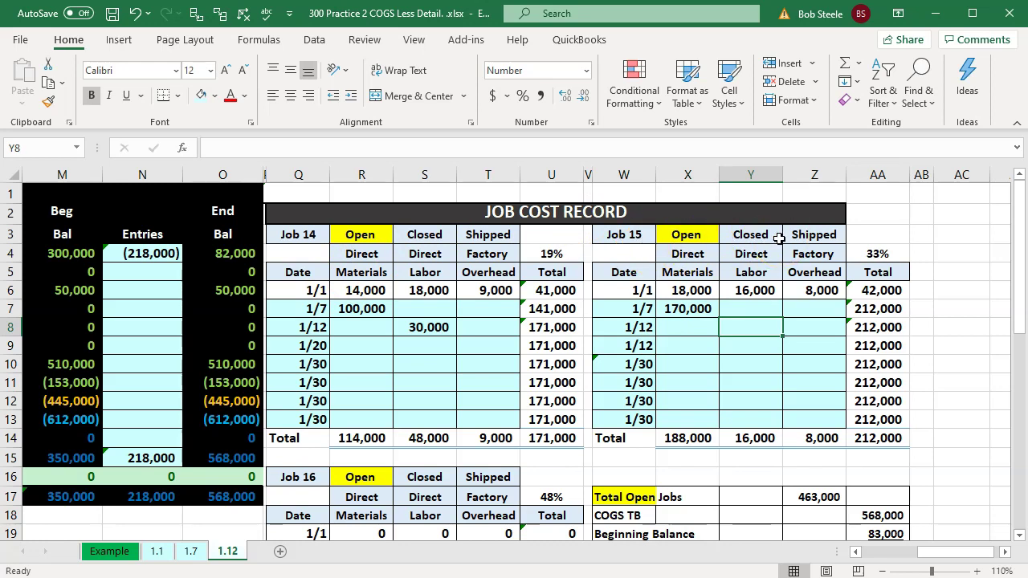
type("68000")
key("Return")
key("Left")
key("Left")
key("Left")
key("Left")
key("Left")
key("Left")
key("Down")
key("Down")
key("Down")
key("Down")
key("Down")
key("Down")
key("Down")
key("Down")
key("Down")
key("Down")
key("Down")
key("Down")
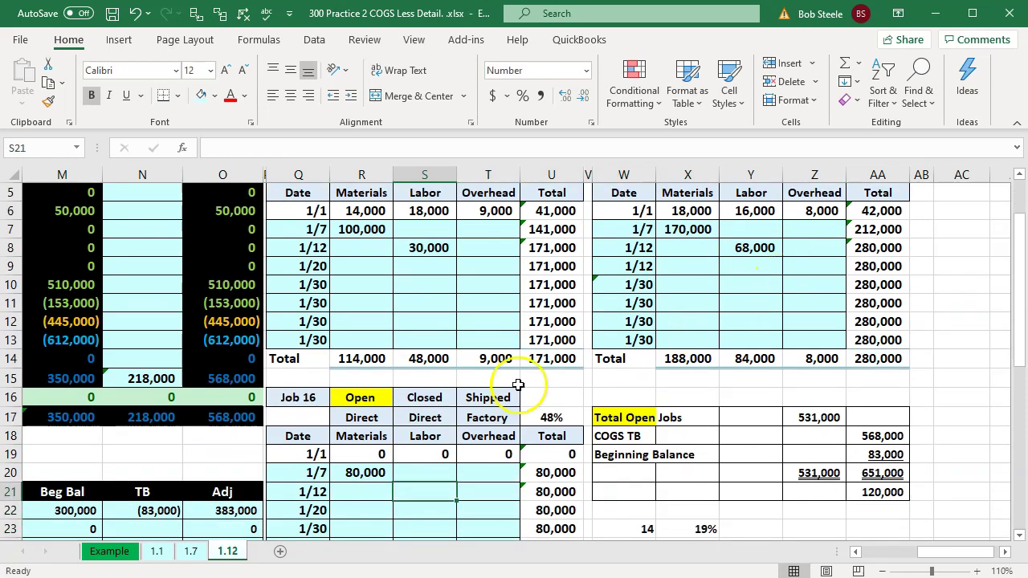
Step: Enter Job 16's 1/12 direct labor, correcting 12000 to 120,000
left_click_drag(950, 555, 855, 561)
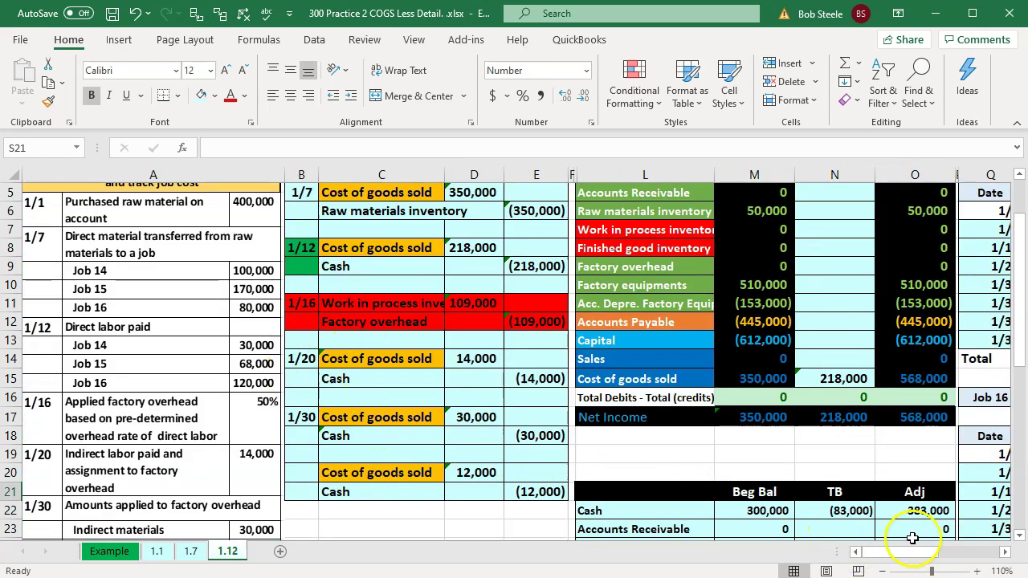
left_click_drag(906, 553, 927, 551)
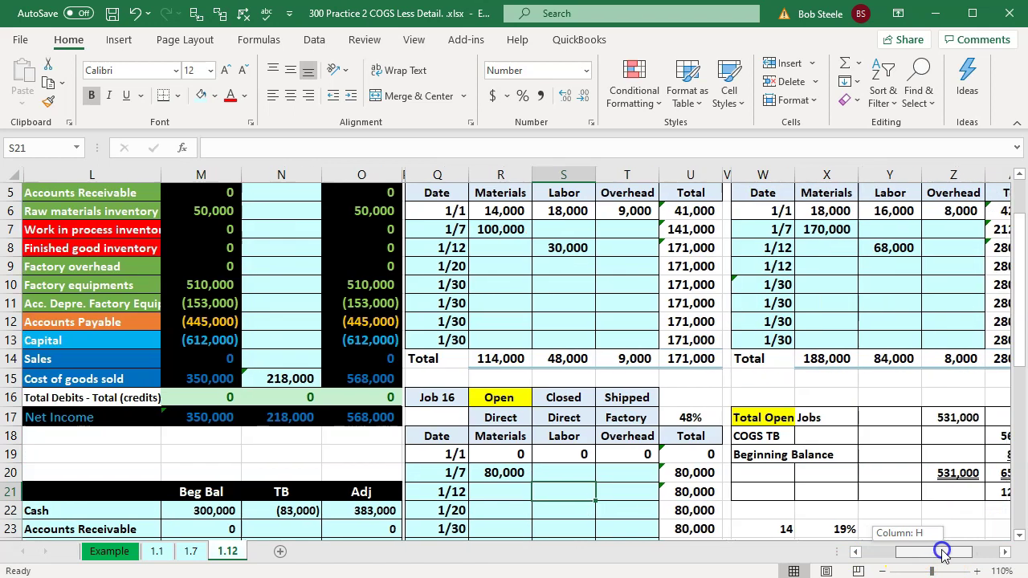
scroll(913, 474, "down", 1)
type("12000")
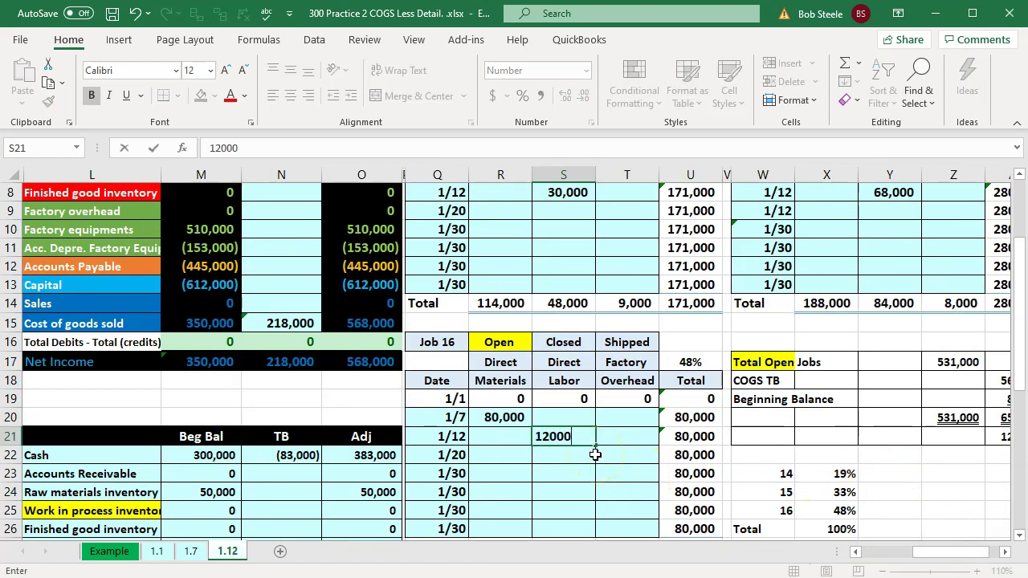
key("Return")
key("Up")
type("120000")
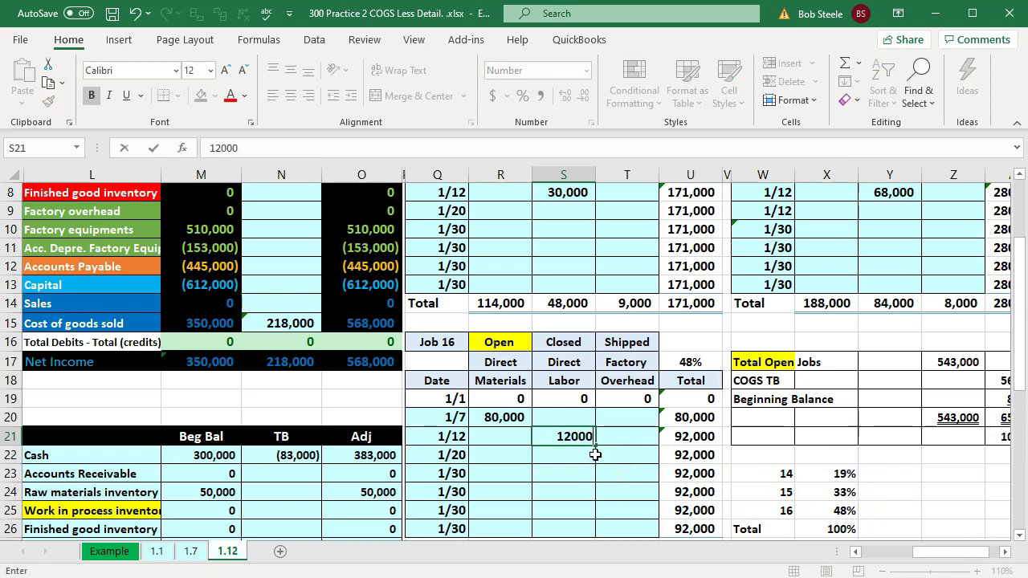
key("Return")
key("Up")
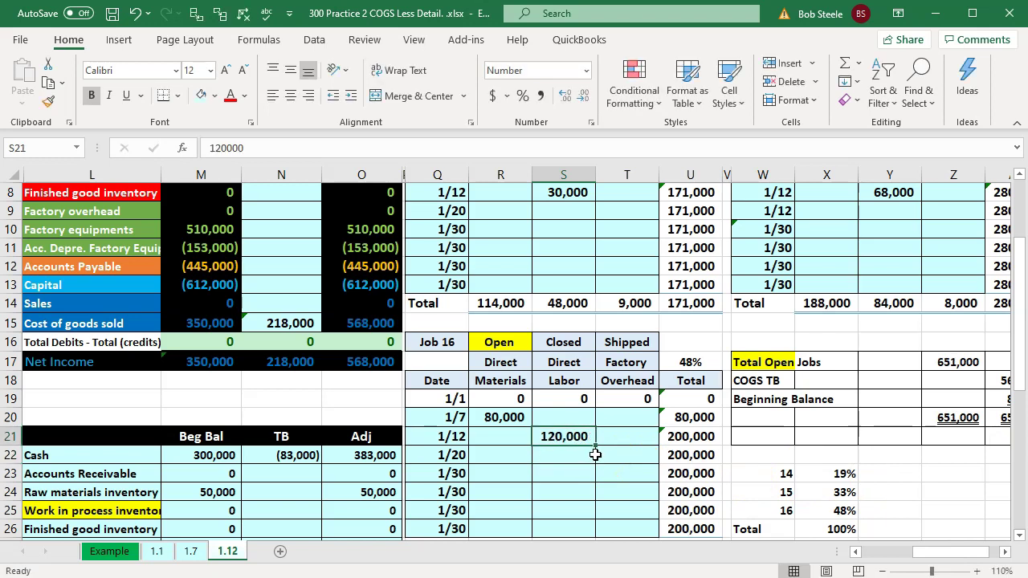
Step: Start selecting the jobs' labor cells, beginning with Job 14's 30,000, to check their sum
scroll(596, 455, "up", 1)
left_click(1005, 552)
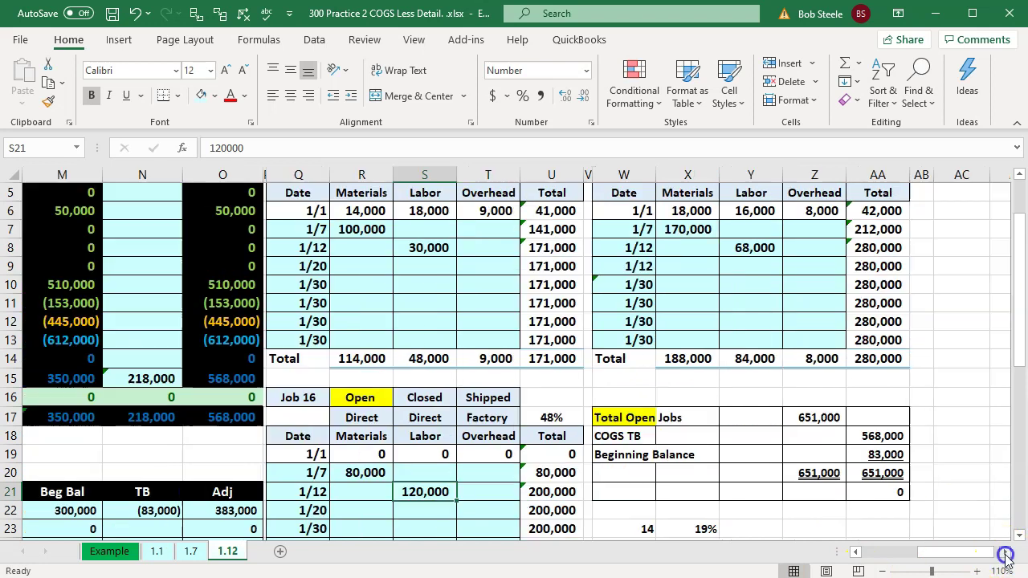
left_click(1005, 552)
left_click(344, 248, "ctrl")
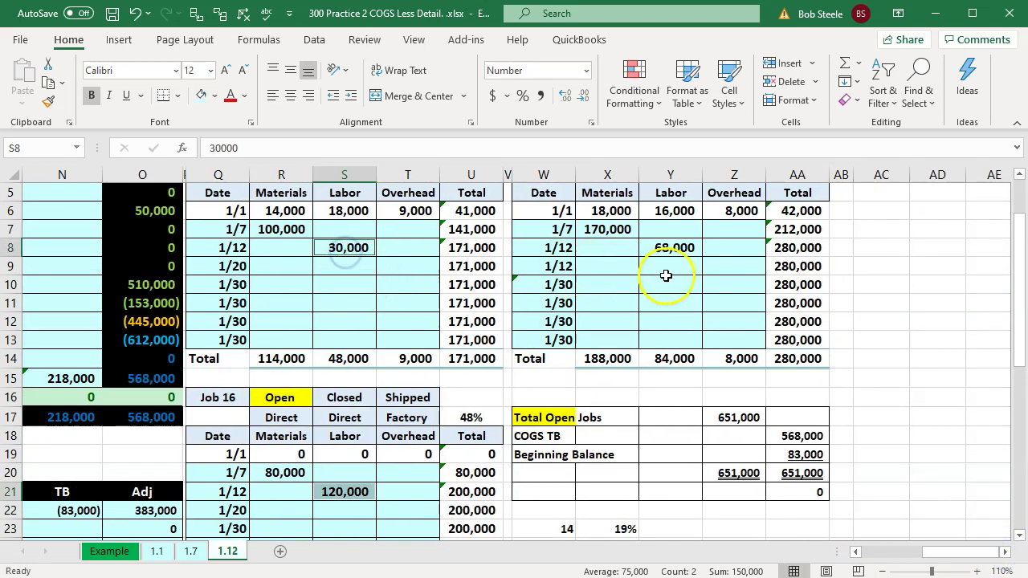
Step: Add Job 15's 68,000 to the labor sum and review the Job 14 total formula
left_click(663, 248, "ctrl")
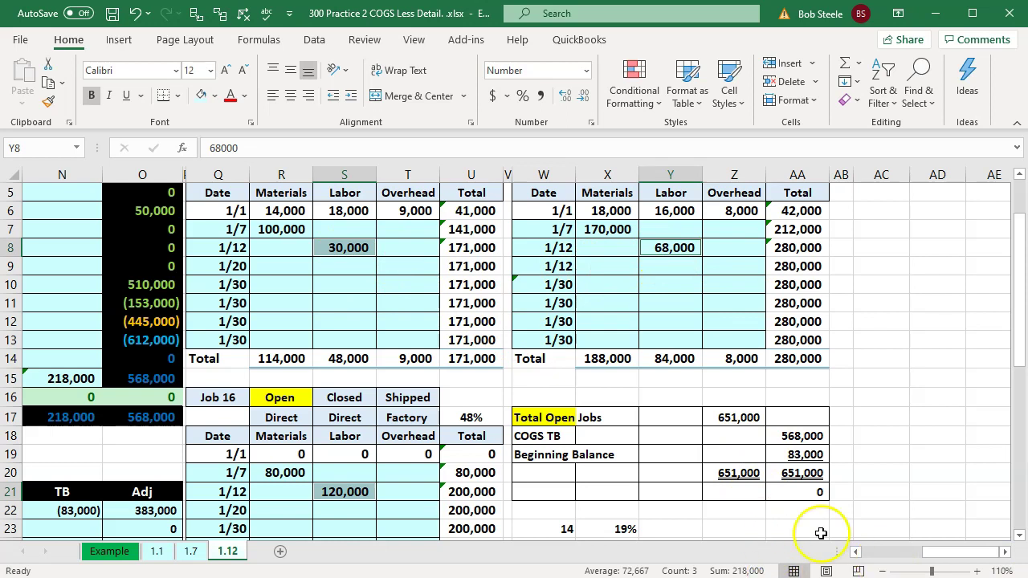
left_click(659, 401)
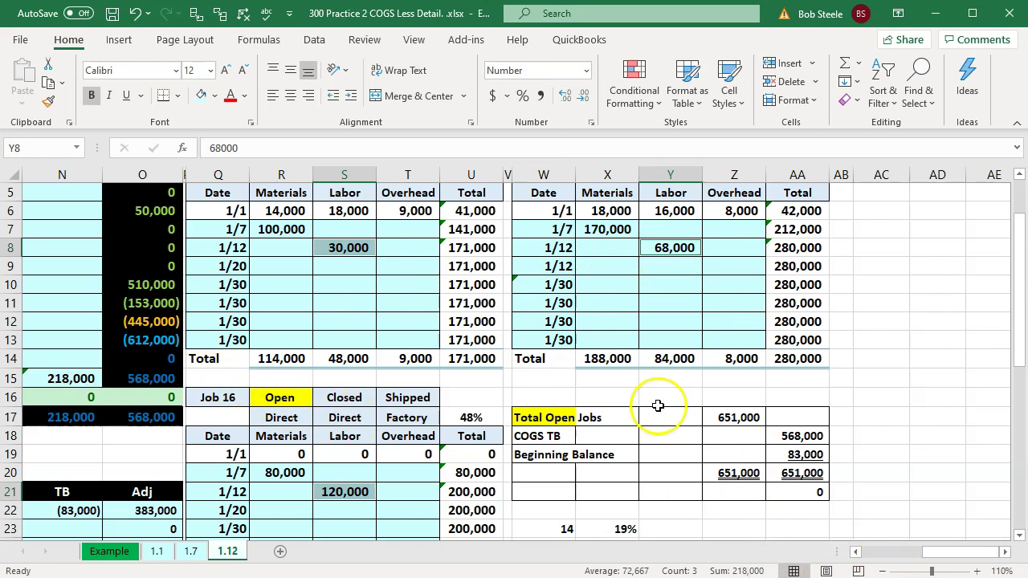
scroll(518, 333, "down", 1)
double_click(473, 301)
key("Return")
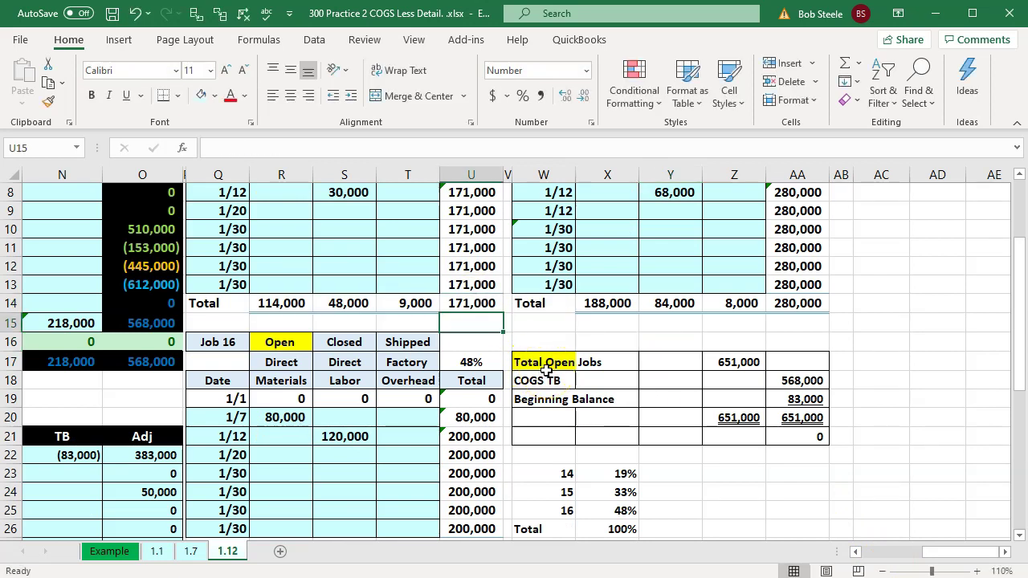
Step: Review the Total Open Jobs formula without changing it
scroll(514, 373, "up", 1)
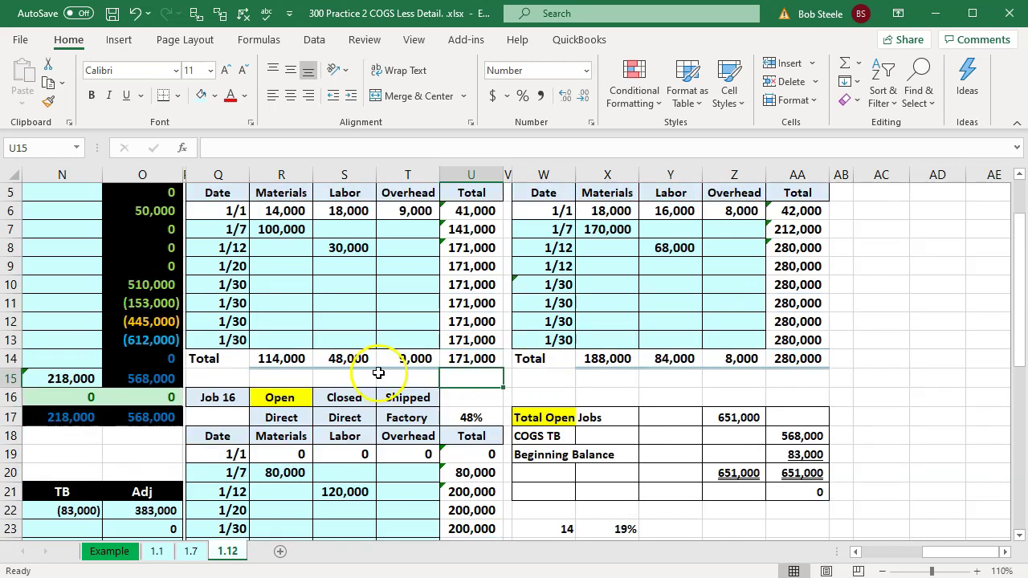
left_click(737, 416)
double_click(737, 416)
scroll(737, 416, "down", 1)
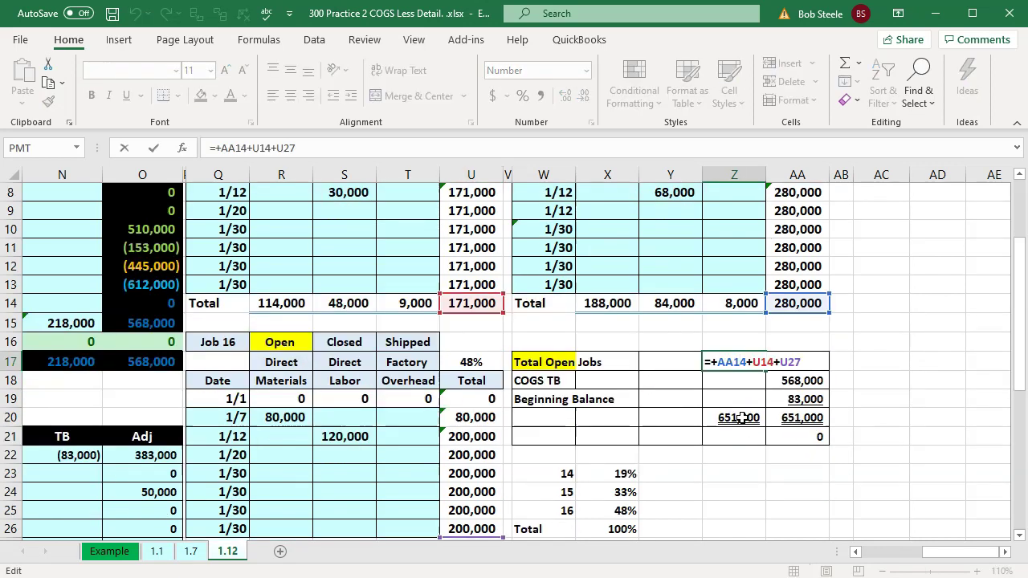
key("Return")
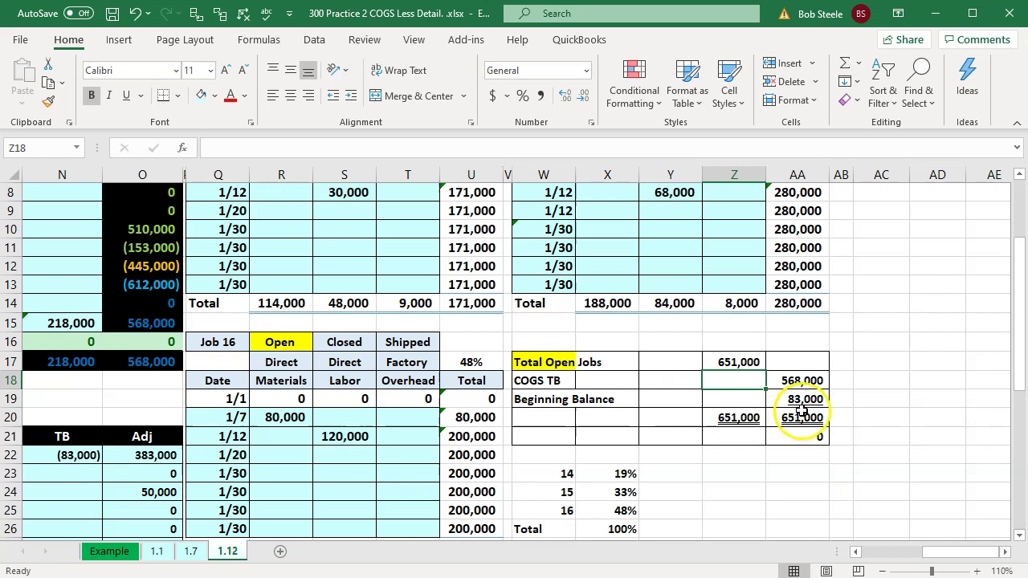
Step: Relink the COGS TB figure to the trial balance with =+O15
left_click(803, 381)
type("=+O15")
double_click(807, 384)
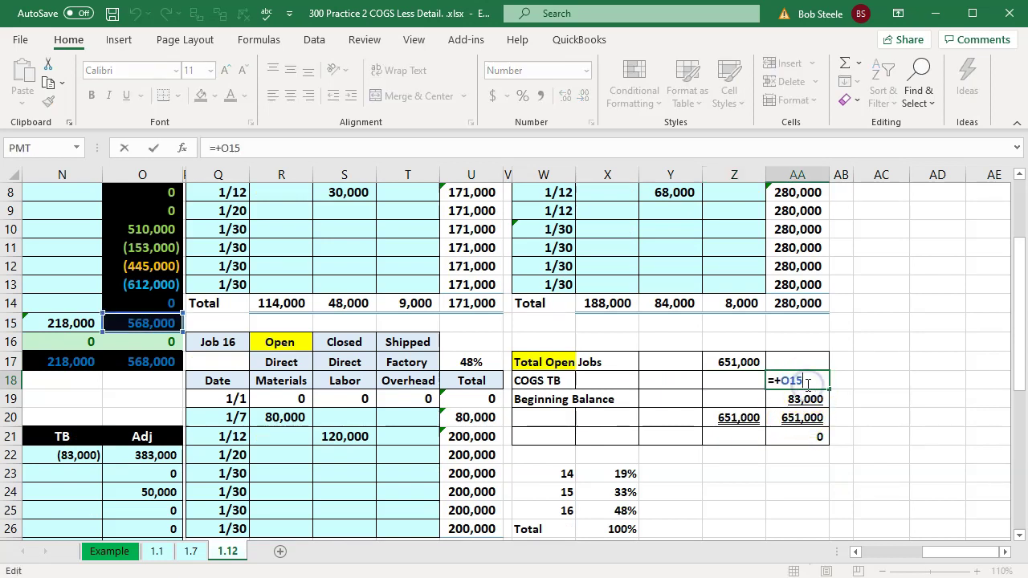
key("Return")
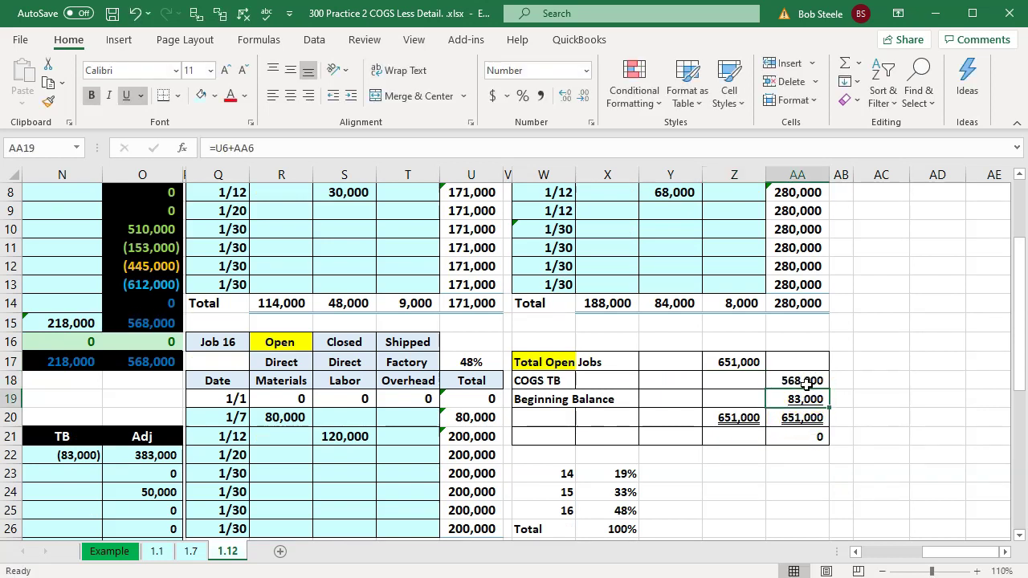
Step: Review the Beginning Balance formula without changing it
double_click(808, 394)
scroll(803, 402, "up", 2)
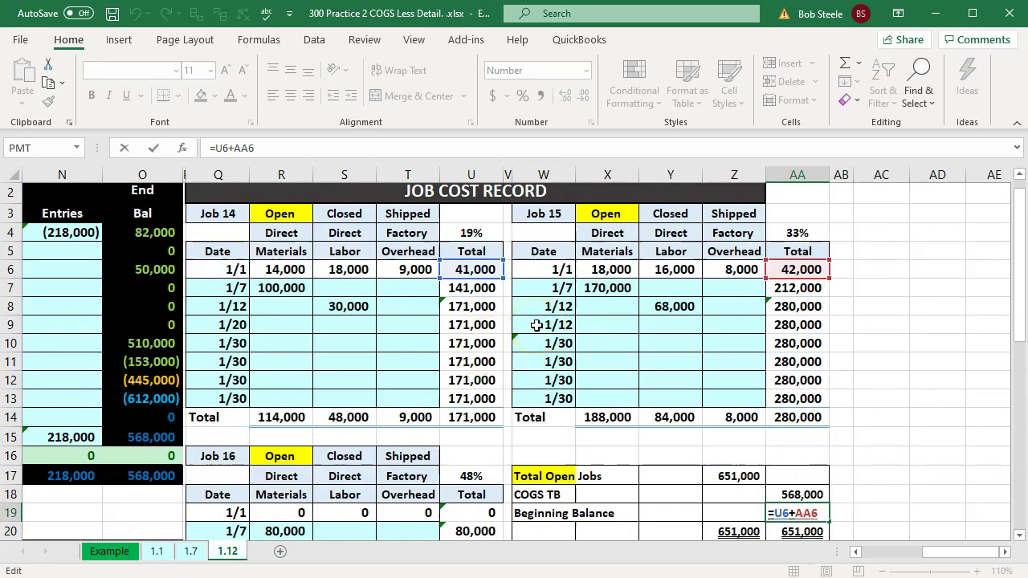
key("Return")
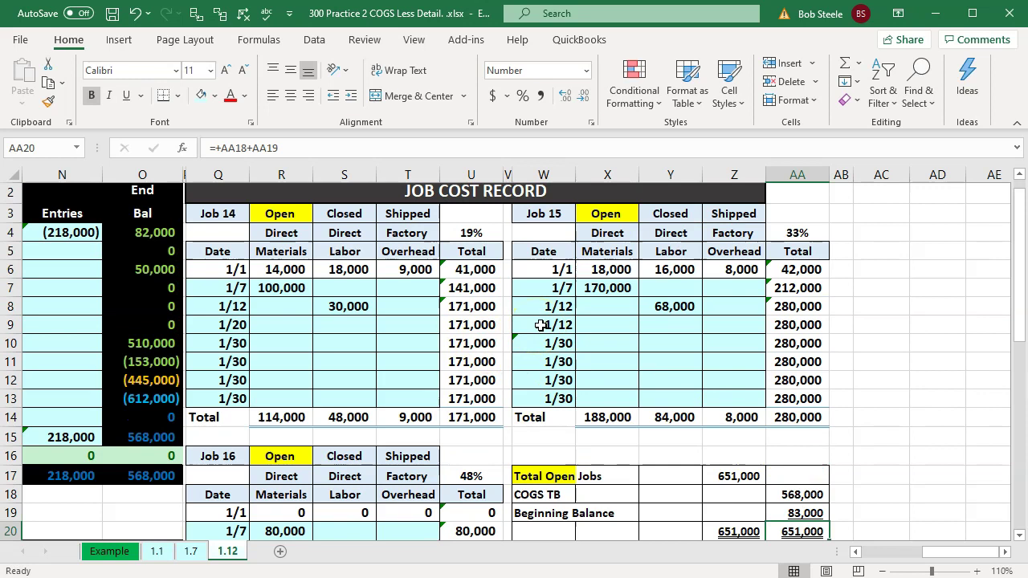
scroll(540, 324, "down", 1)
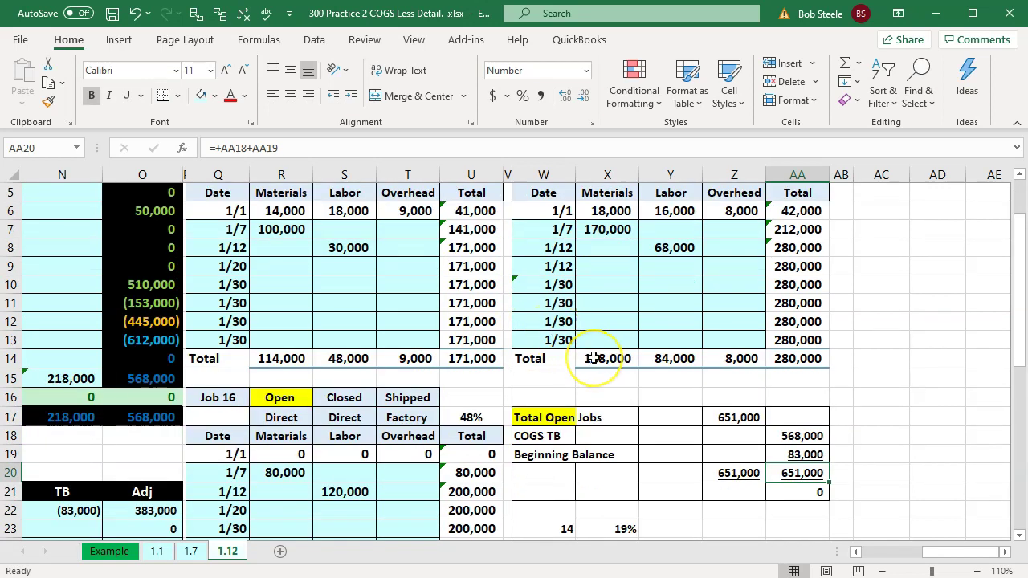
scroll(595, 358, "up", 2)
Step: Check Job 15's 170,000 materials, the transaction descriptions and the factory equipment ending balance formula
left_click(604, 306)
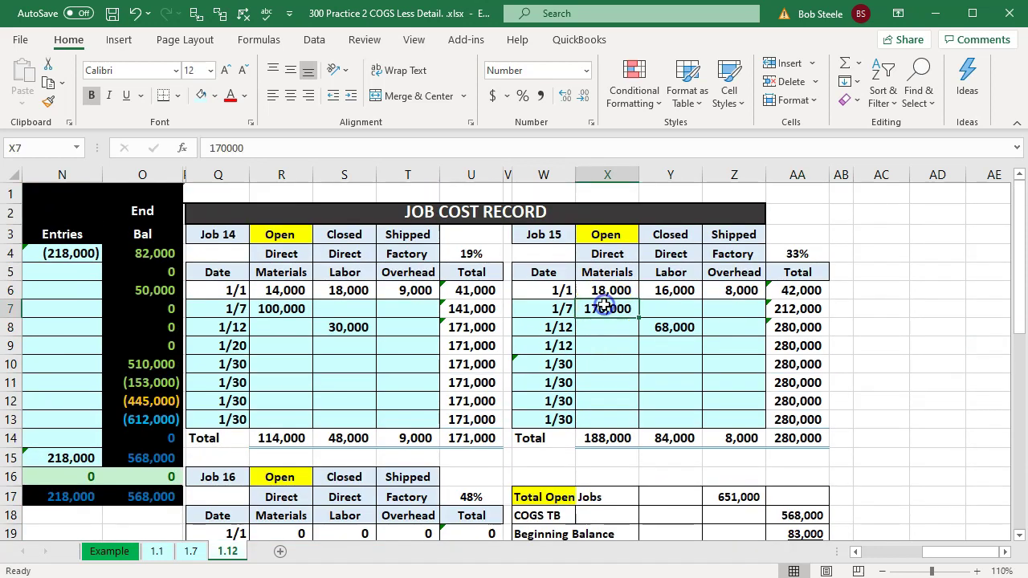
key("Left")
key("Left")
key("Left")
key("Left")
key("Left")
key("Left")
key("Left")
key("Left")
key("Left")
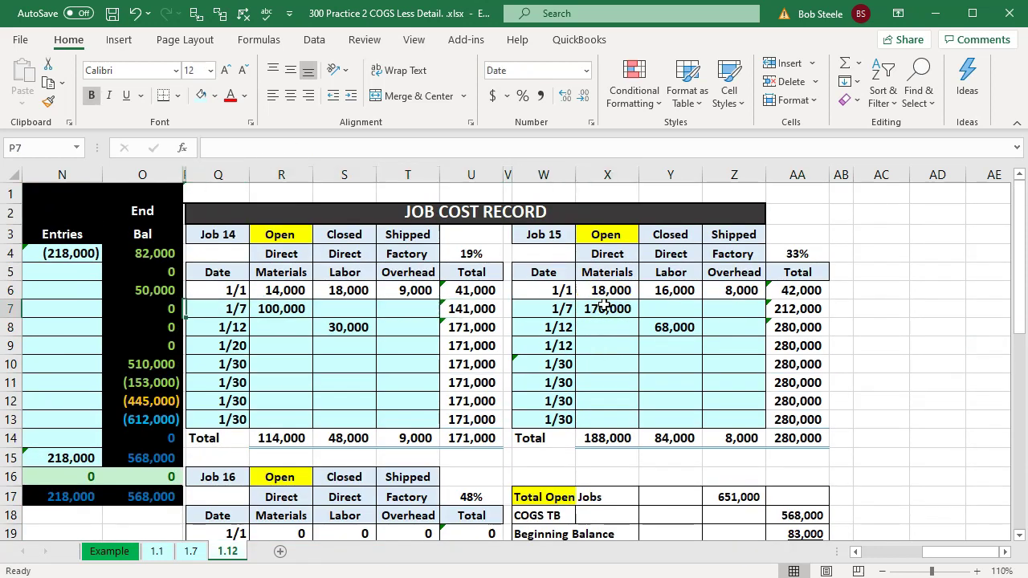
key("Left")
key("Left")
key("Left")
key("Left")
key("Left")
key("Left")
key("Left")
key("Left")
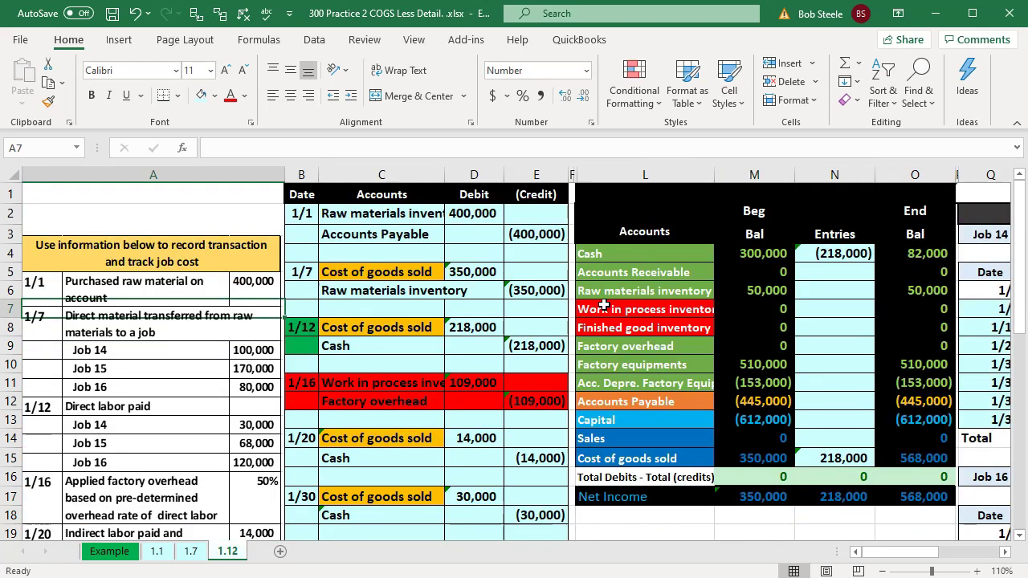
left_click(932, 362)
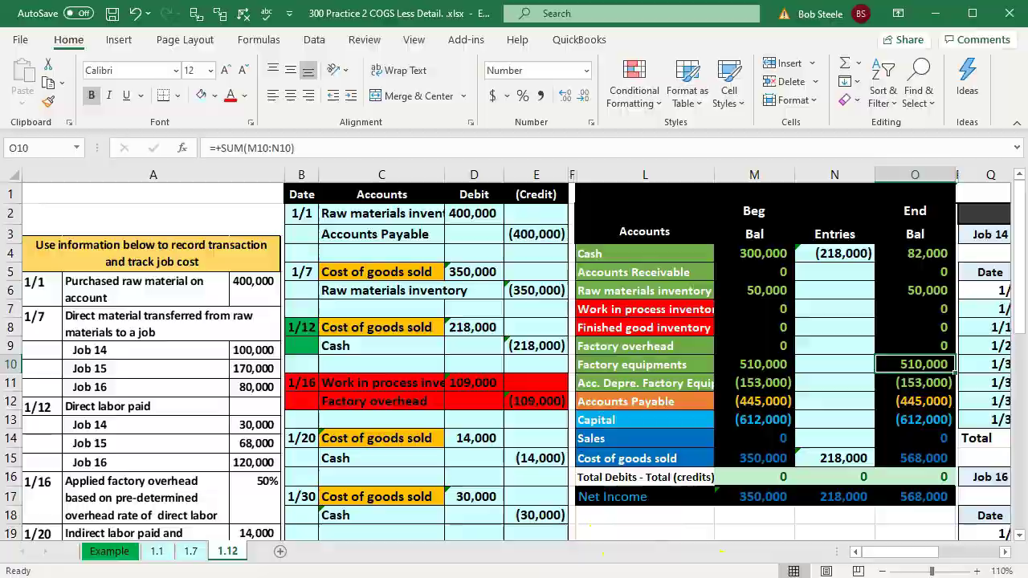
key("alt+Tab")
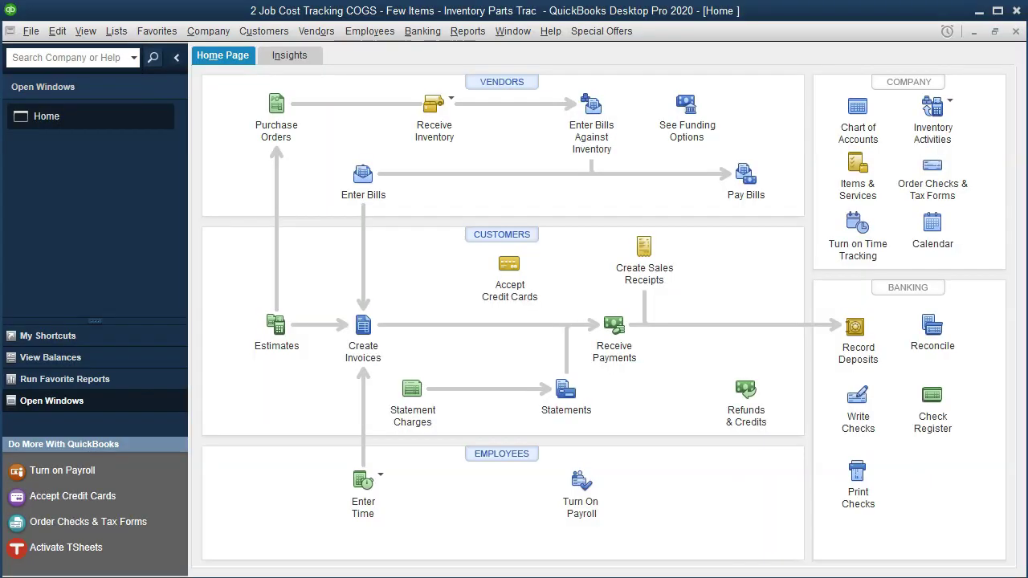
Step: Open the 83,000 split check in Write Checks from the QuickBooks checking register
left_click(933, 402)
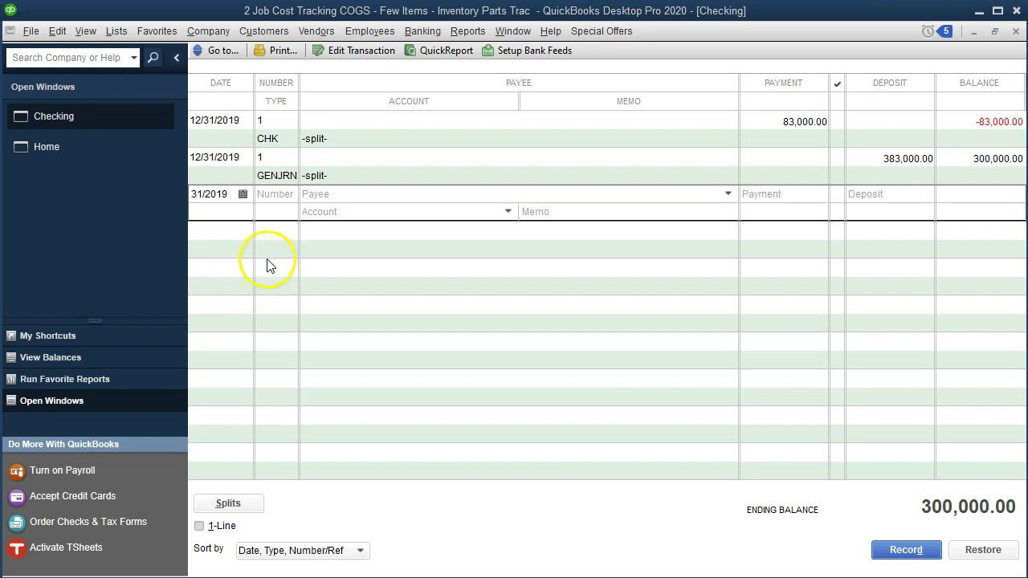
double_click(278, 219)
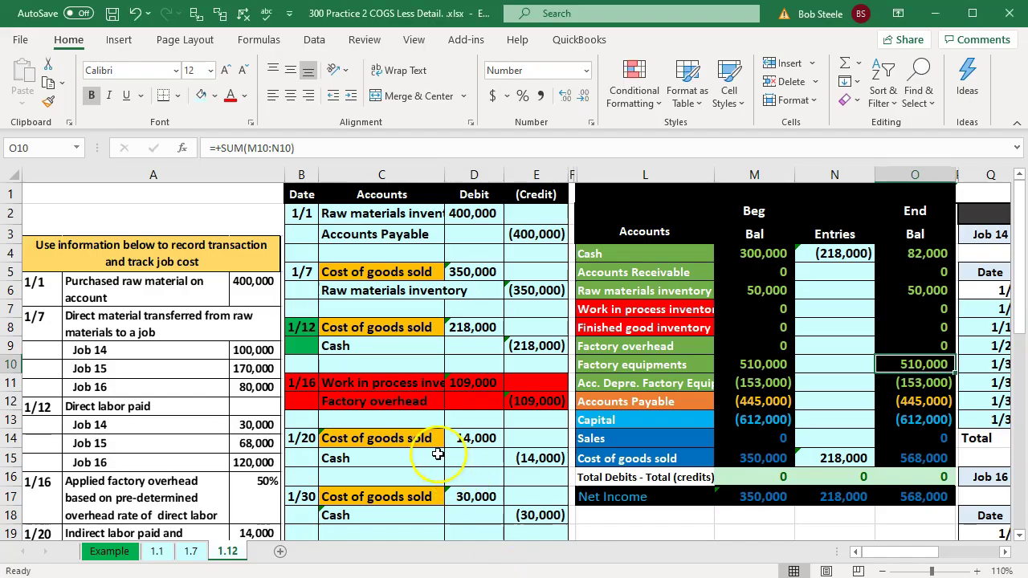
left_click(437, 455)
scroll(438, 455, "down", 1)
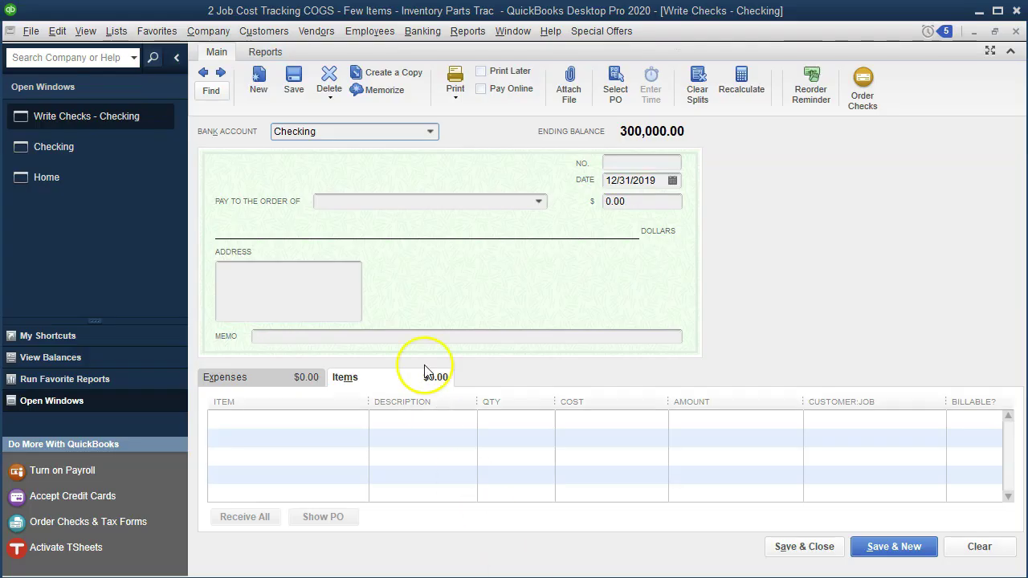
Step: Set the new check's date to 01/12/2020
left_click(379, 259)
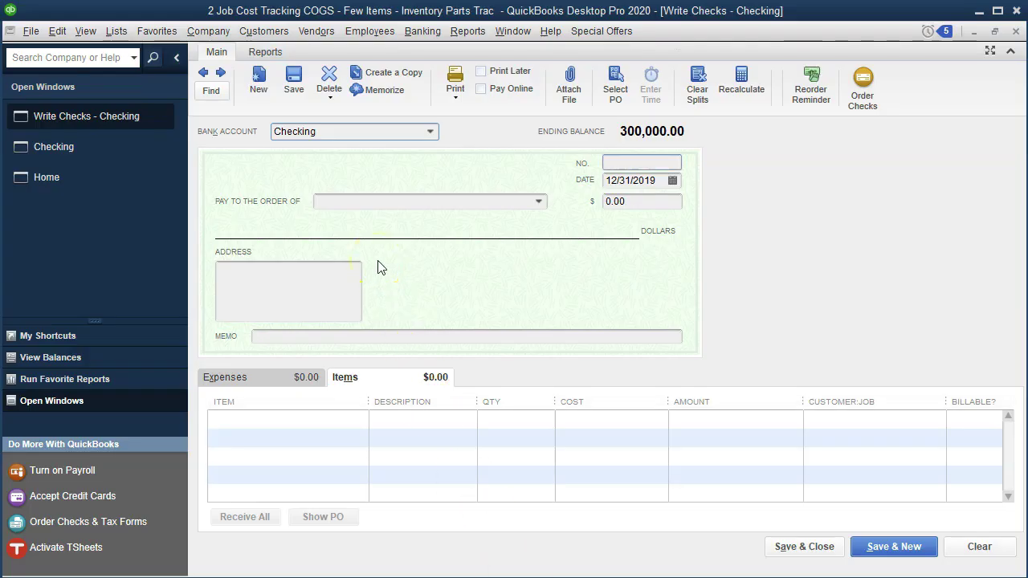
key("Tab")
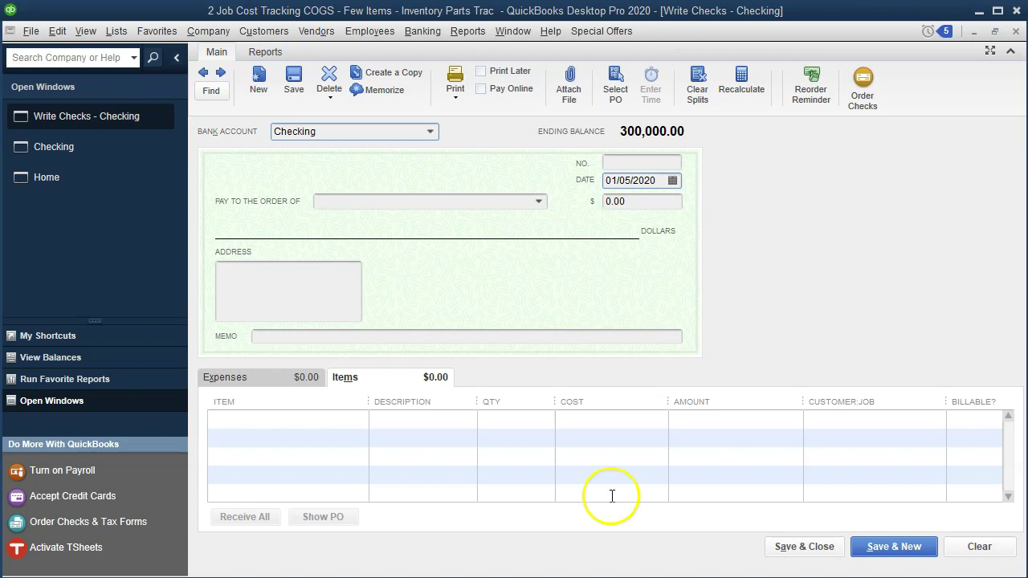
left_click(645, 179)
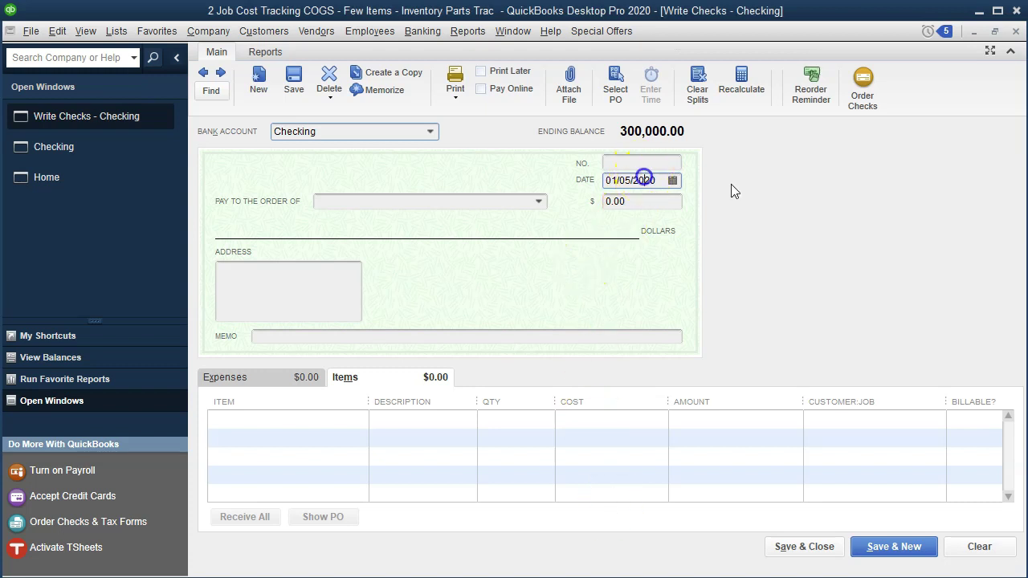
key("plus")
key("plus")
key("plus")
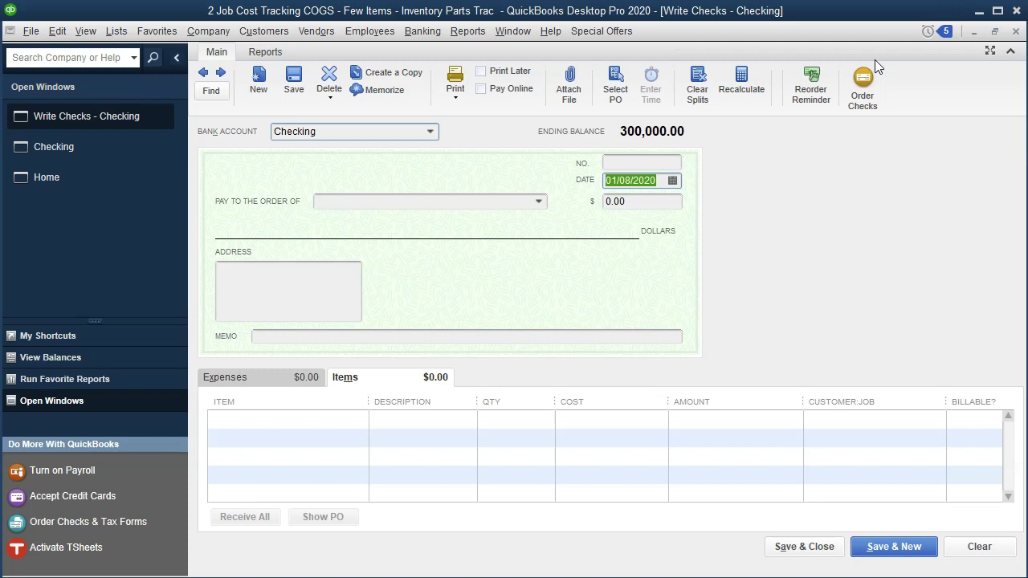
key("Tab")
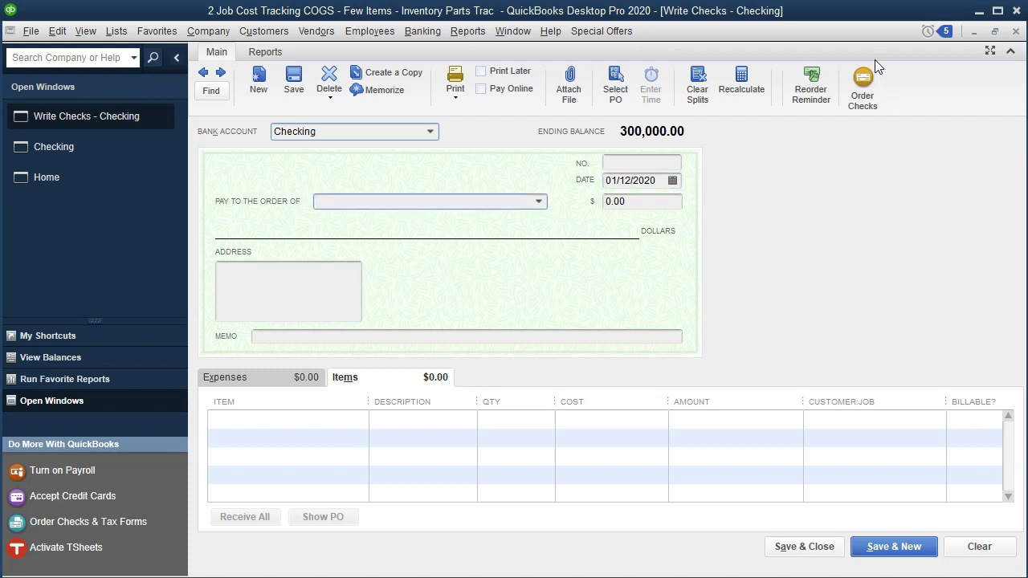
Step: Make Employee 1 the payee, quick-adding it as a new vendor
type("Employee 1")
key("Tab")
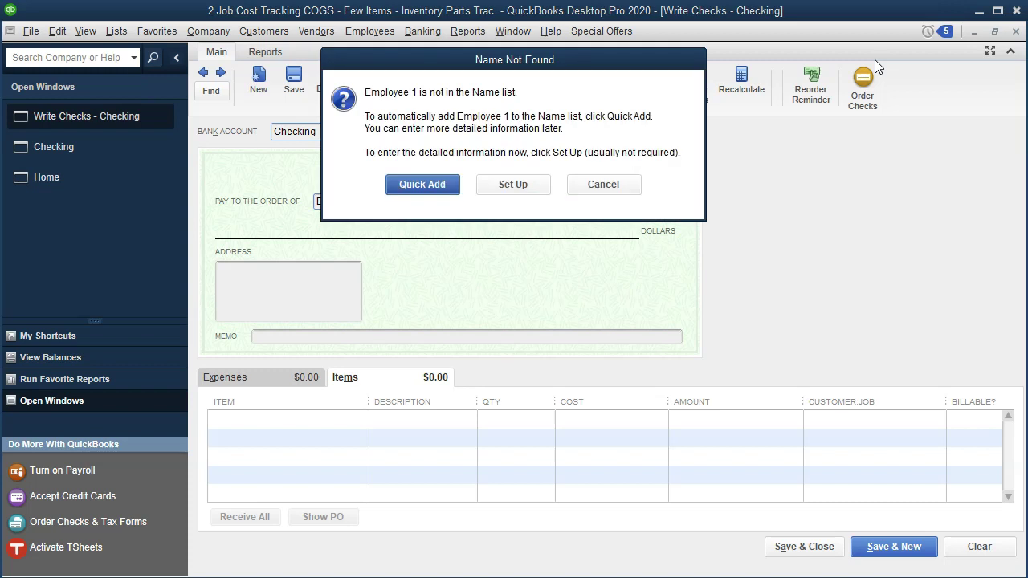
left_click(426, 185)
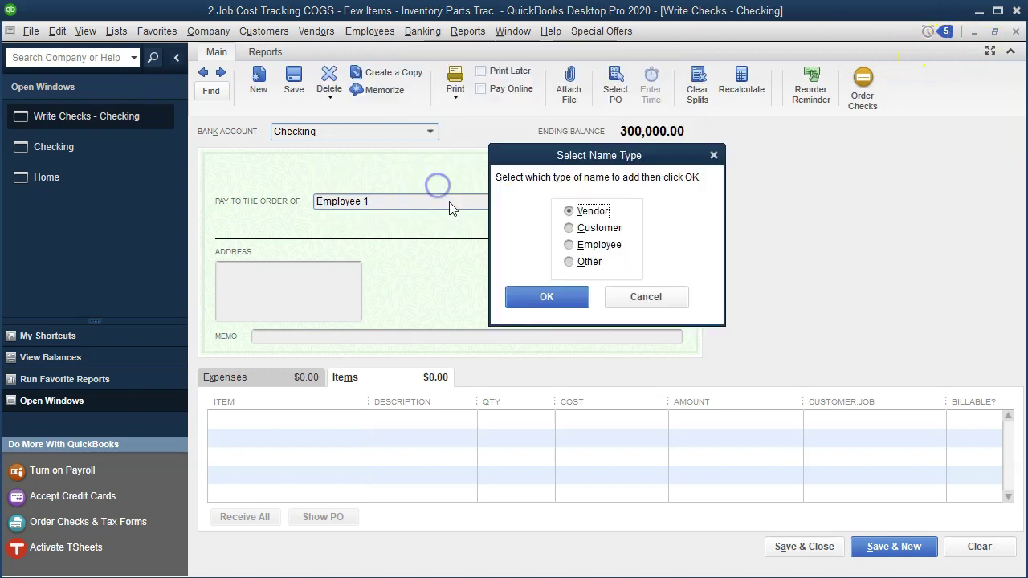
left_click(514, 297)
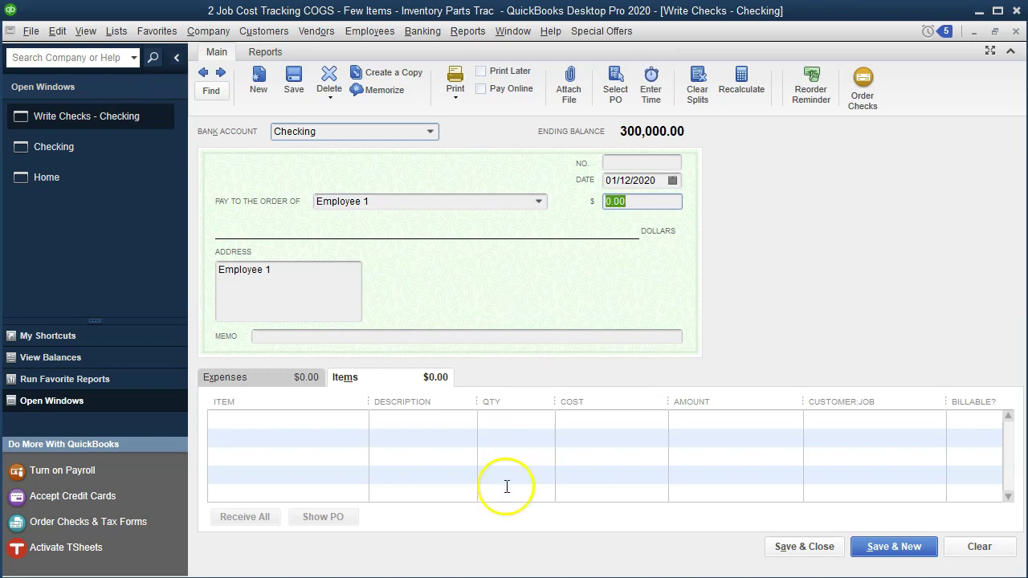
Step: Enter the check amount of 218,000 after checking the labor figures in Excel
key("alt+Tab")
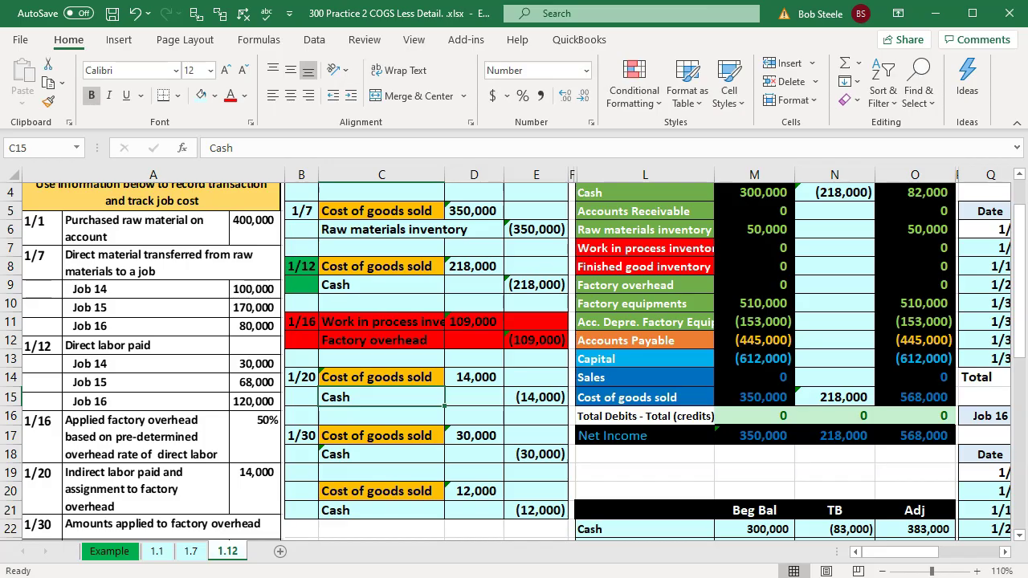
key("alt+Tab")
left_click(619, 201)
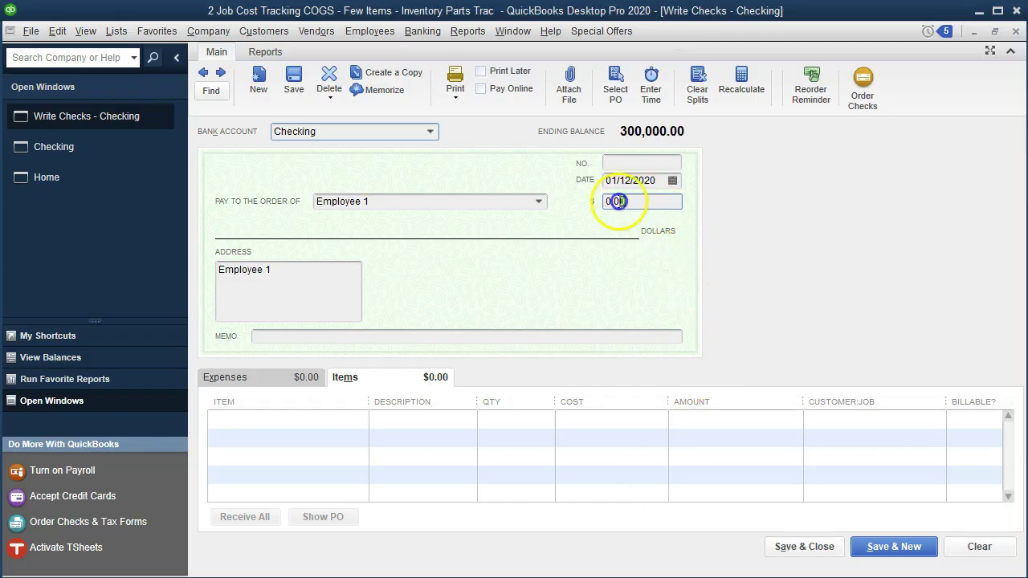
type("218,00")
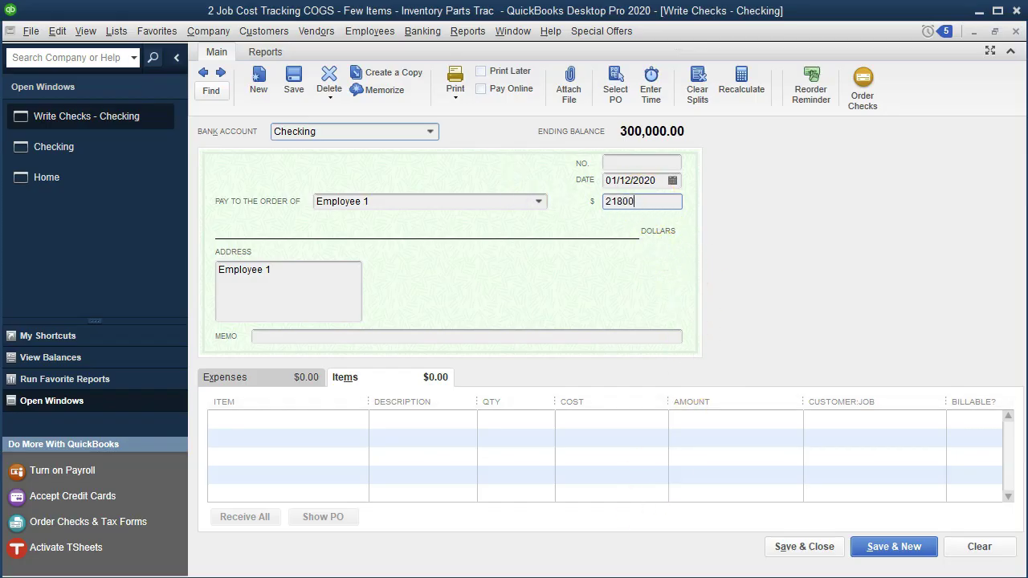
type("0")
key("Tab")
key("Tab")
key("Tab")
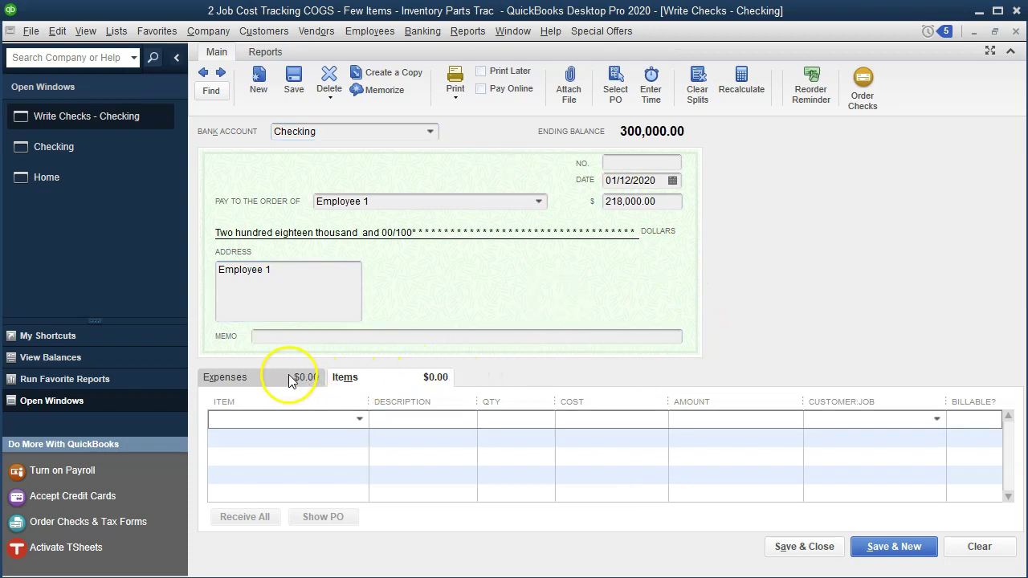
Step: Add a Direct Labor item line of 30,000 for Smith Customer:14
left_click(296, 418)
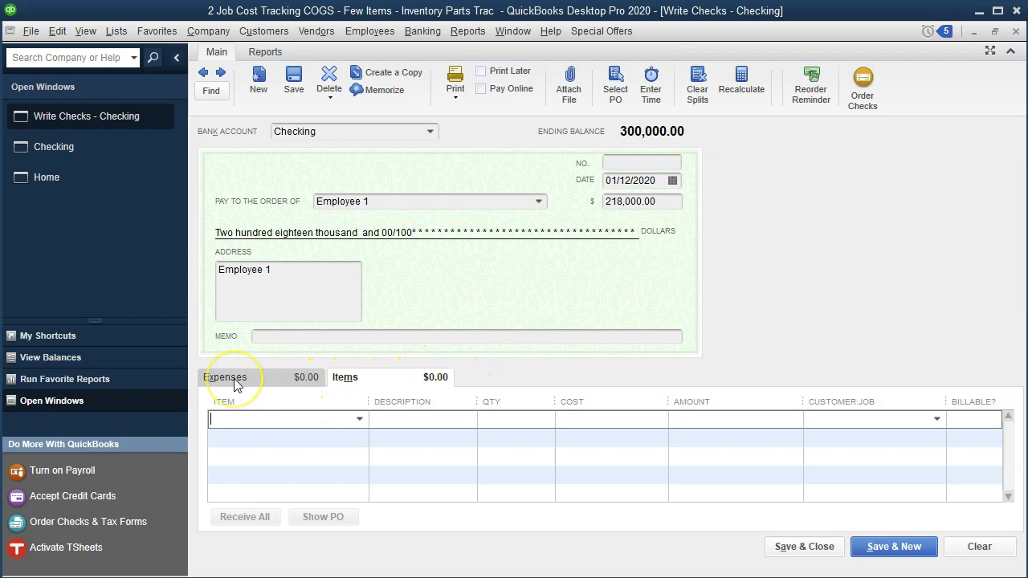
type("Direct Labor")
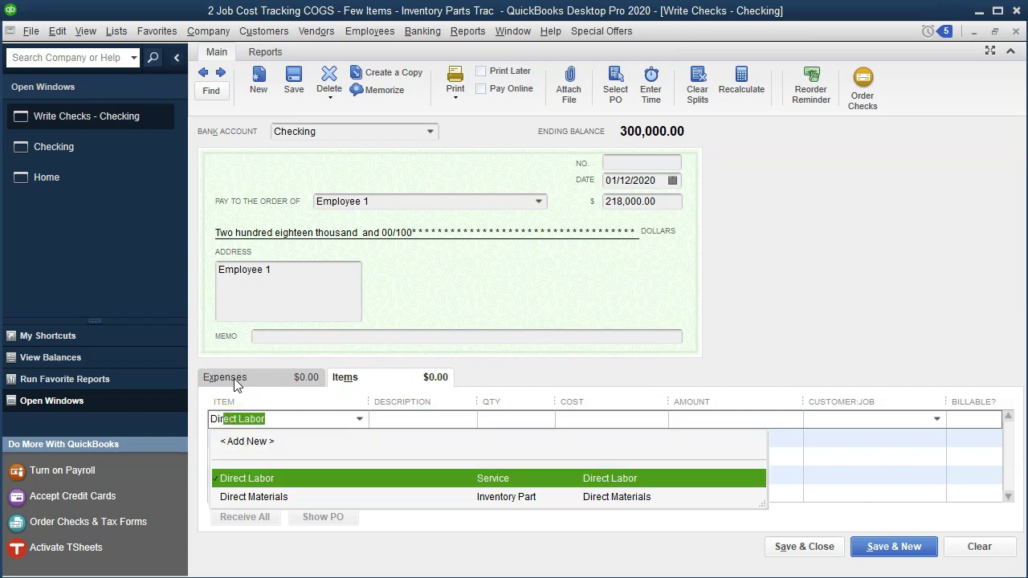
key("Tab")
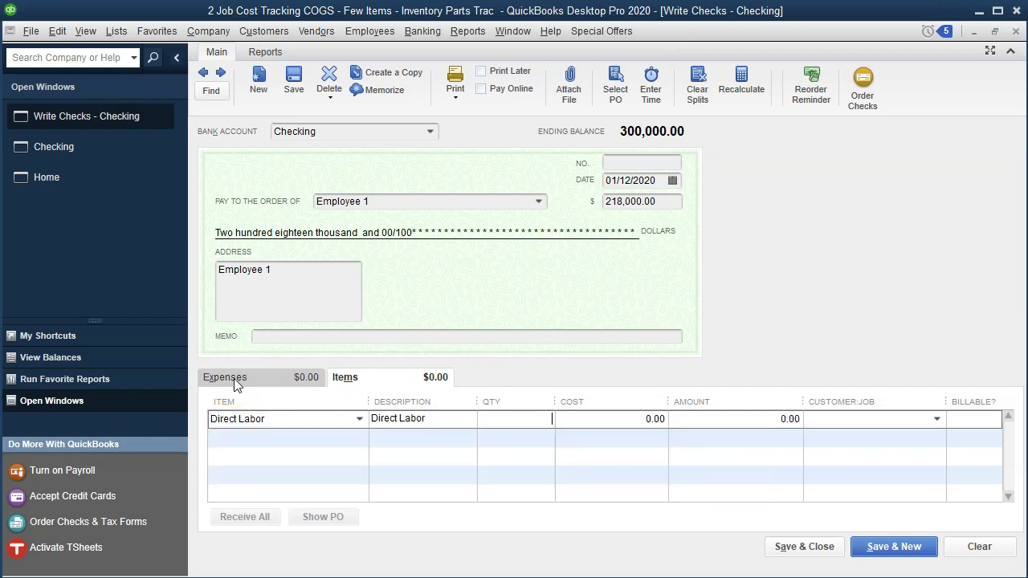
left_click(265, 417)
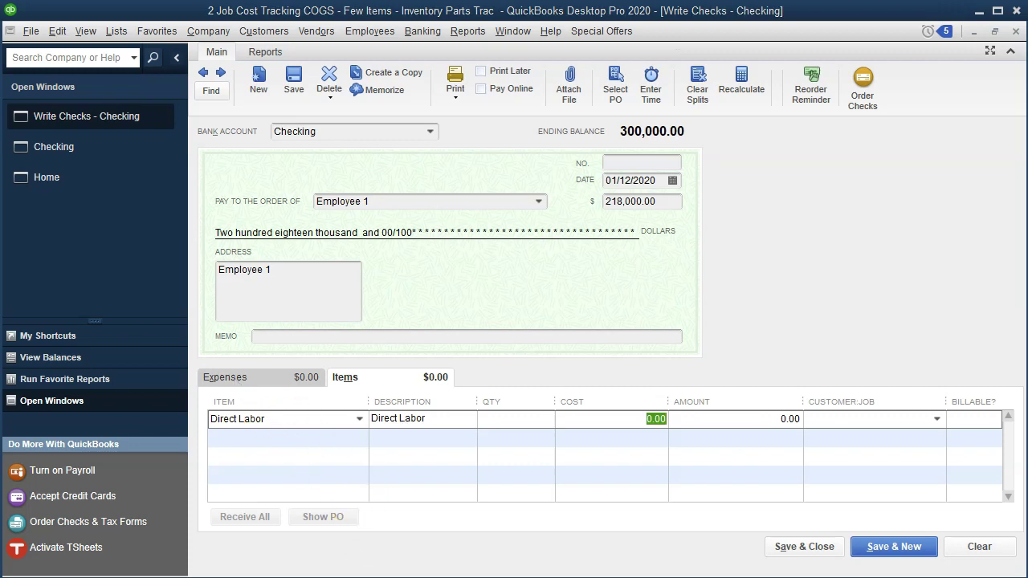
key("alt+Tab")
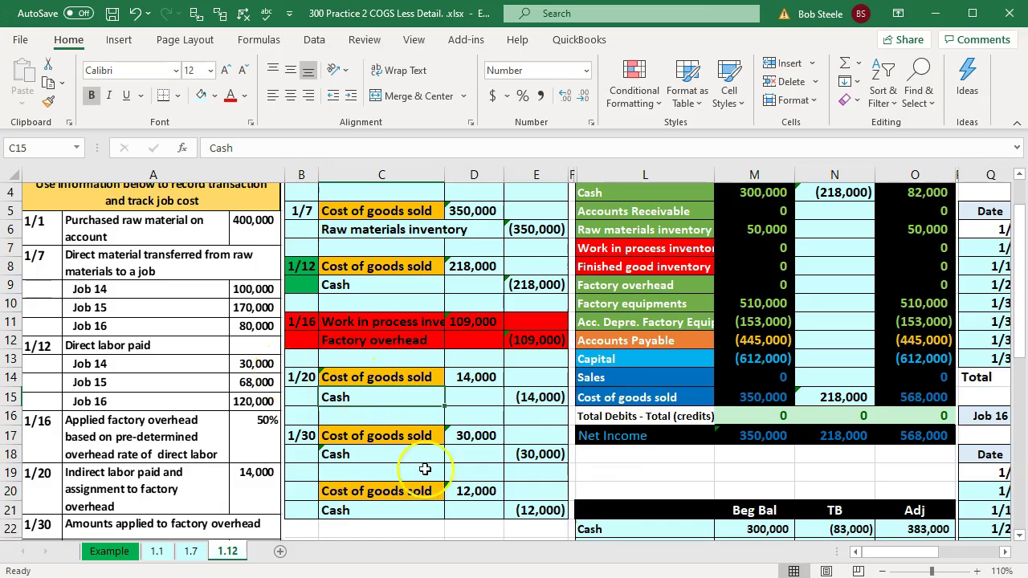
key("alt+Tab")
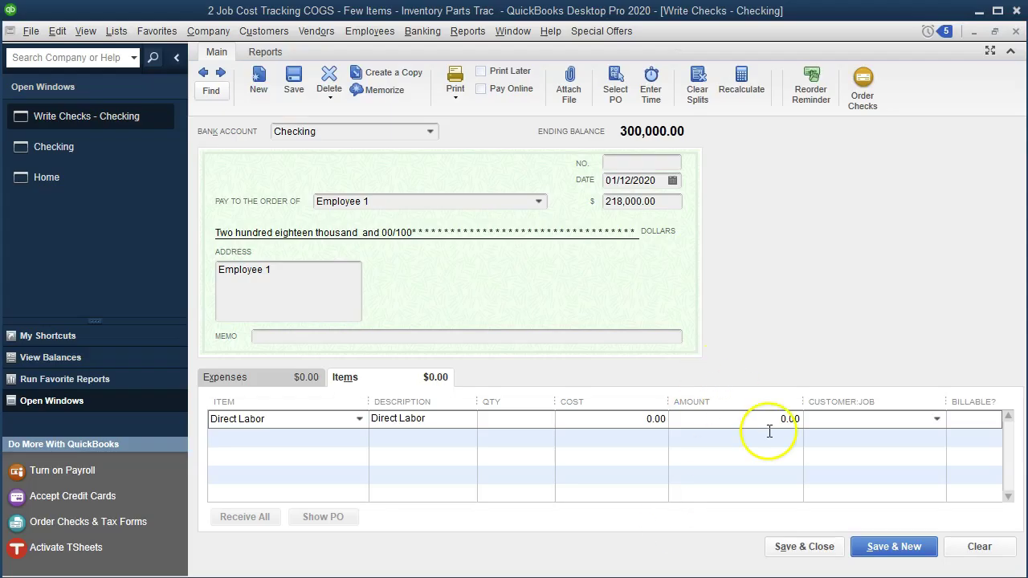
left_click(639, 418)
type("30,000")
key("Tab")
key("Tab")
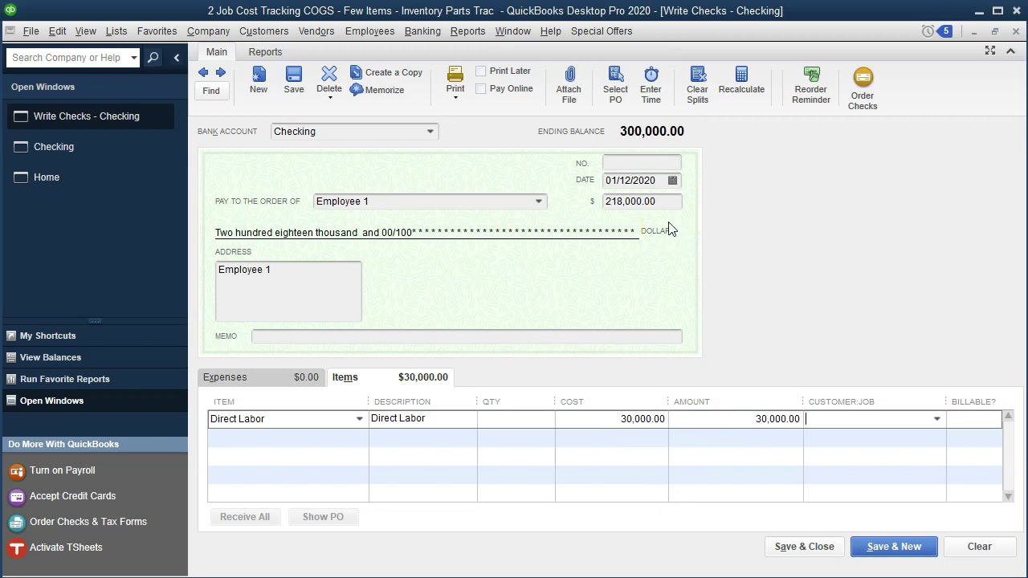
type("s")
key("Tab")
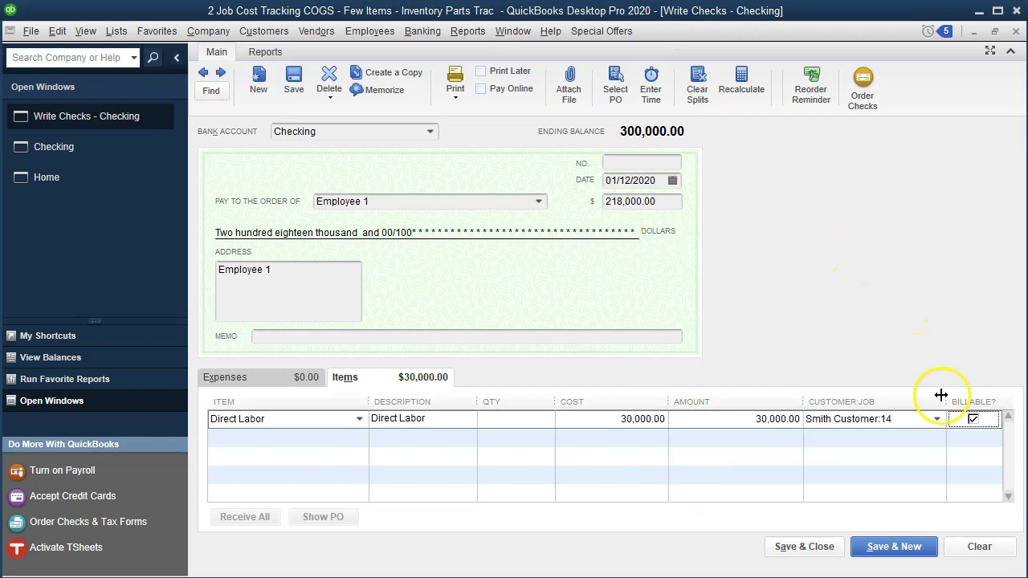
Step: Add a second Direct Labor line of 68,000 for Smith Customer:15
key("Tab")
type("d")
key("BackSpace")
key("BackSpace")
type("d")
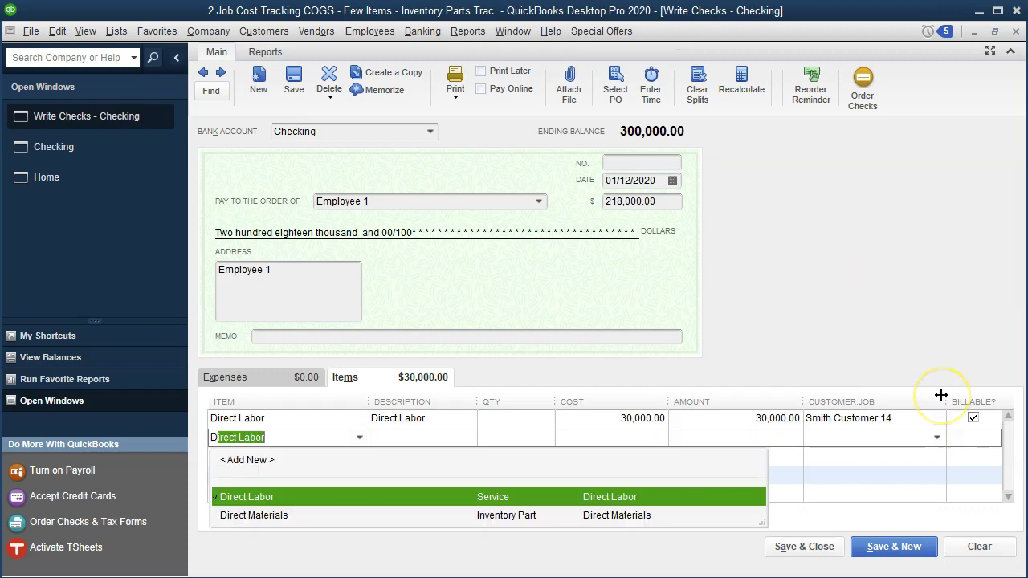
key("Tab")
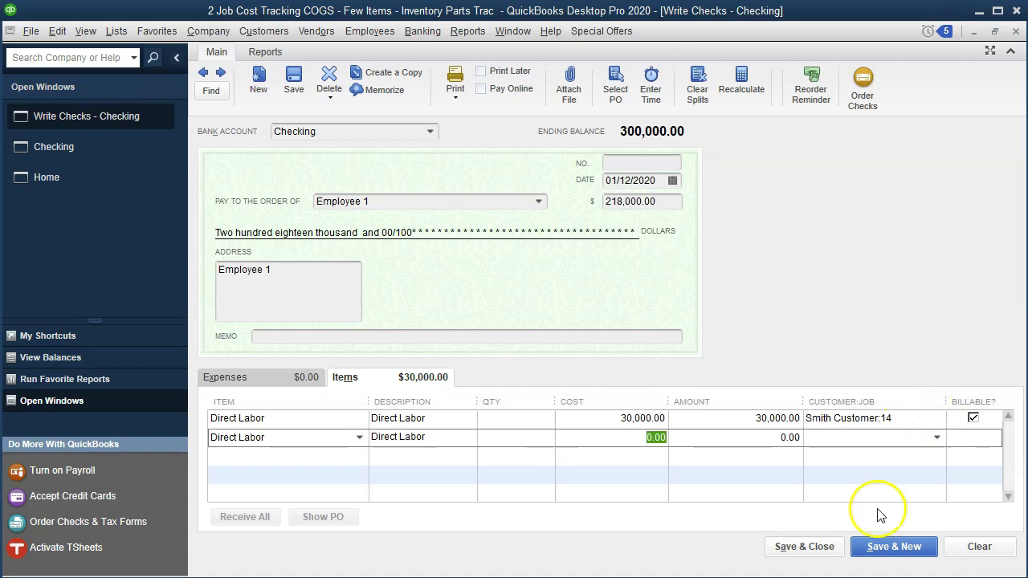
key("alt+Tab")
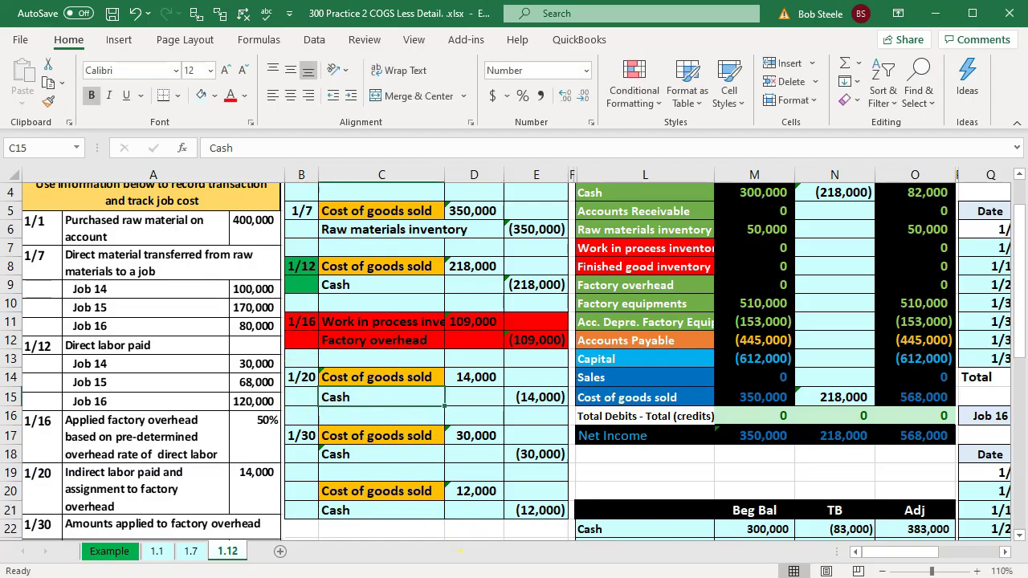
key("alt+Tab")
left_click(647, 437)
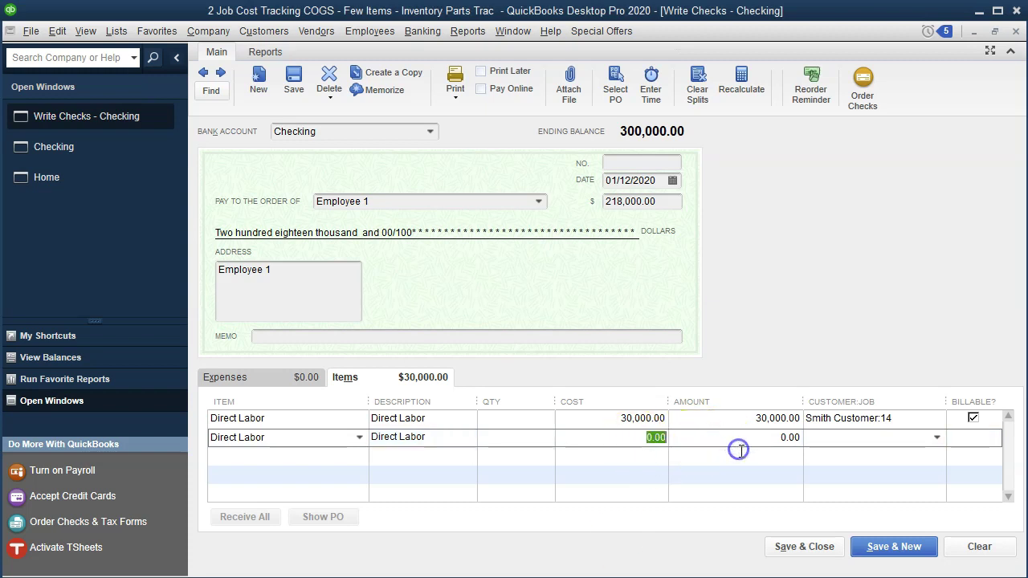
type("68000")
key("Tab")
key("Tab")
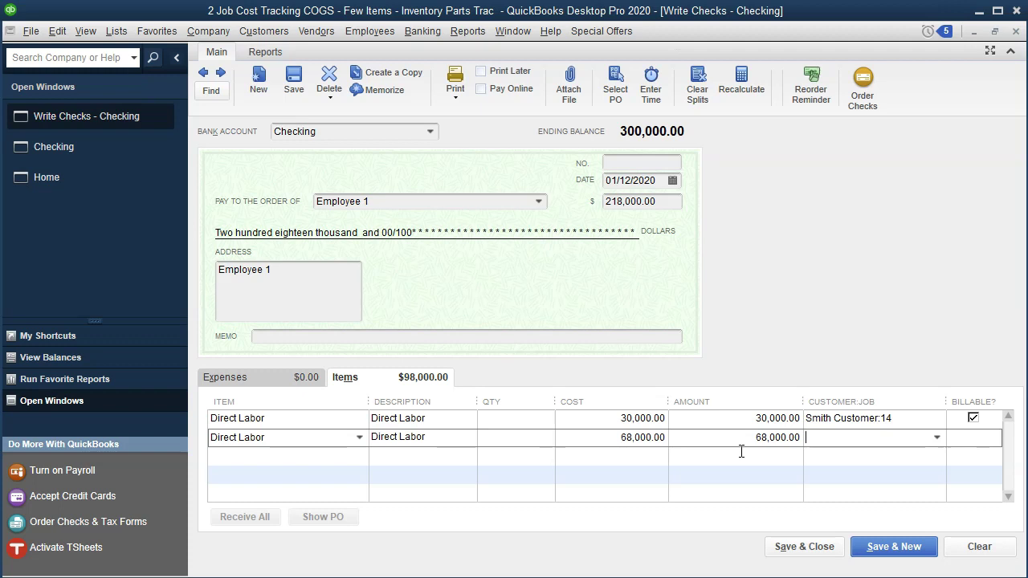
type("Smith Customer:15")
Step: Add a third Direct Labor line of 120,000 for Smith Customer:16
key("Tab")
key("Tab")
type("Direct Labor")
key("Tab")
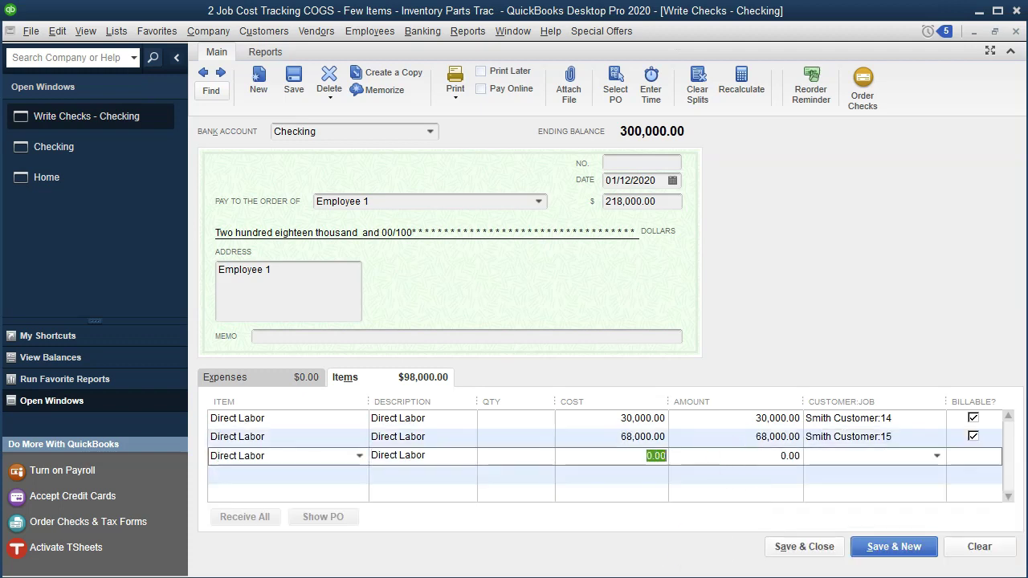
key("alt+Tab")
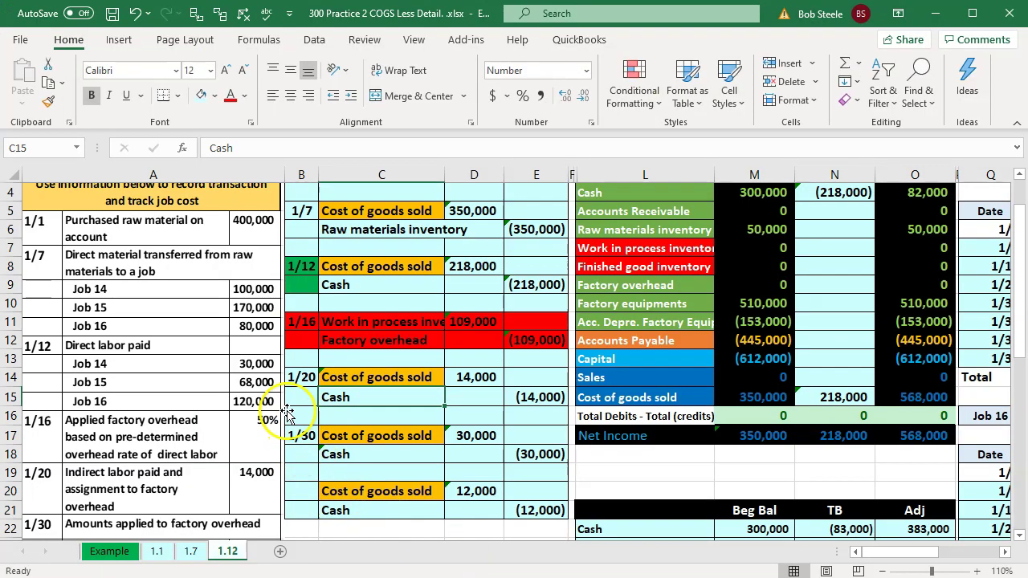
key("alt+Tab")
left_click(605, 456)
type("120")
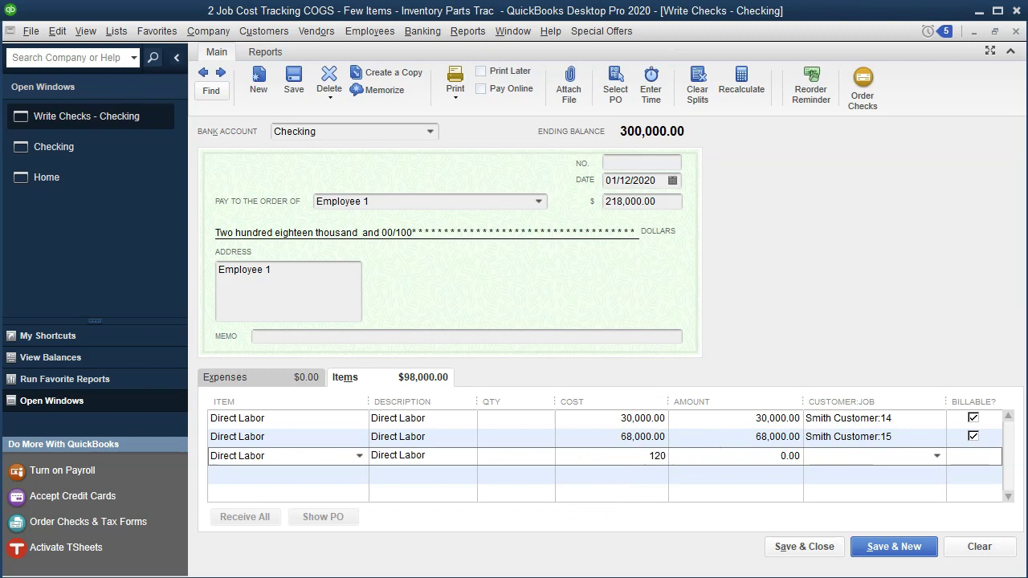
type(",000")
key("Tab")
key("Tab")
type("s")
key("Down")
key("Down")
key("Tab")
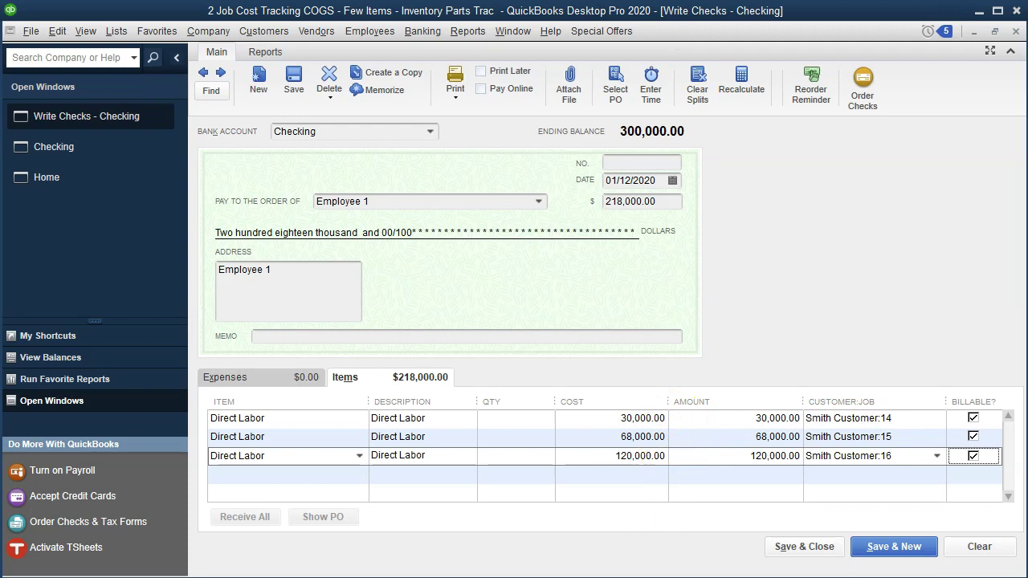
Step: Verify the 30,000, 68,000 and 120,000 labor amounts against Excel's job cost record
left_click(546, 560)
left_click(612, 360)
key("Right")
key("Right")
key("Right")
key("Right")
key("Right")
key("Right")
key("Right")
key("Right")
key("Right")
key("Right")
key("Right")
key("Right")
key("Right")
key("Right")
key("Right")
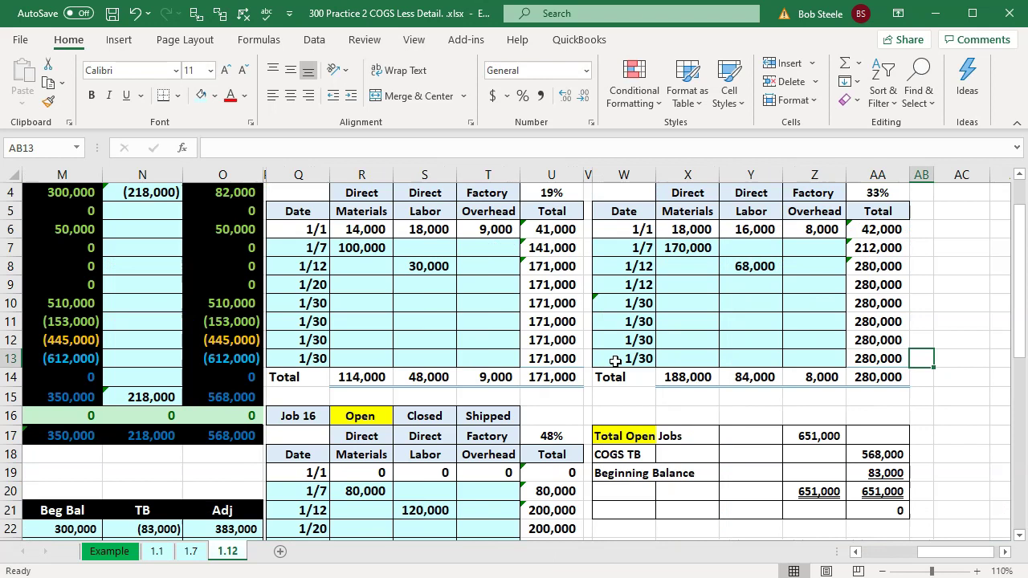
scroll(473, 289, "up", 1)
left_click(431, 331)
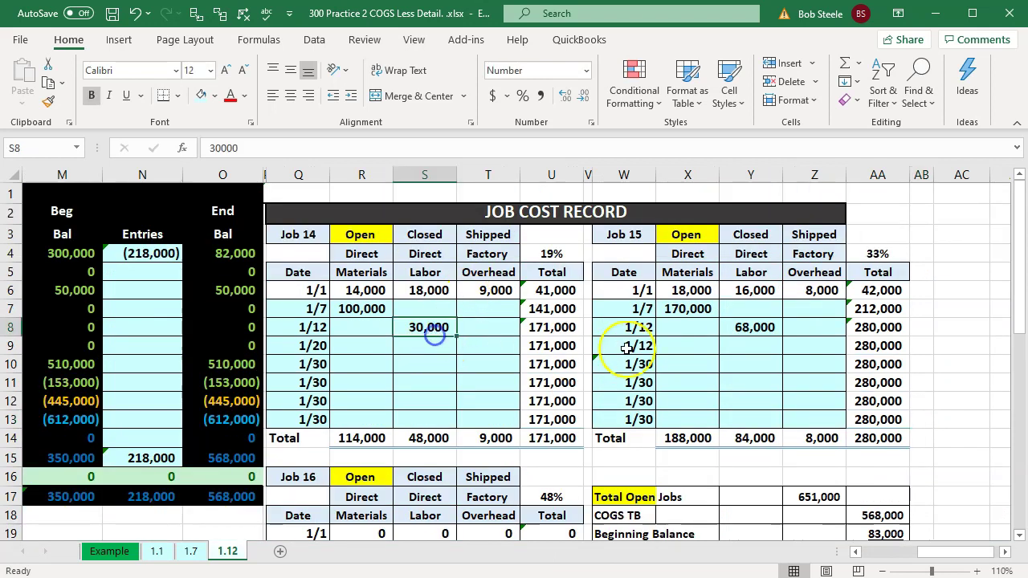
left_click(733, 331)
scroll(734, 345, "down", 1)
left_click(441, 511)
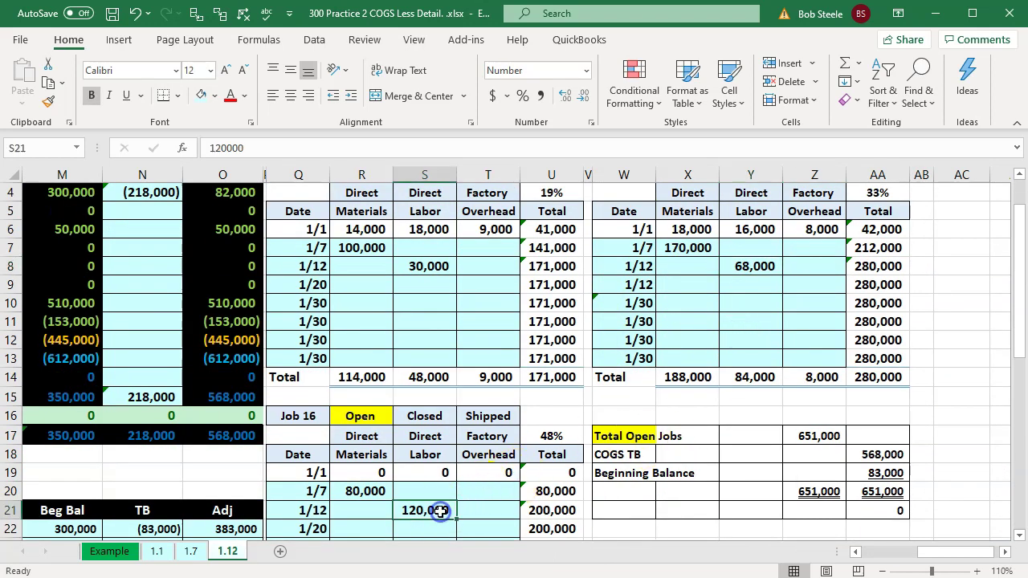
key("alt+Tab")
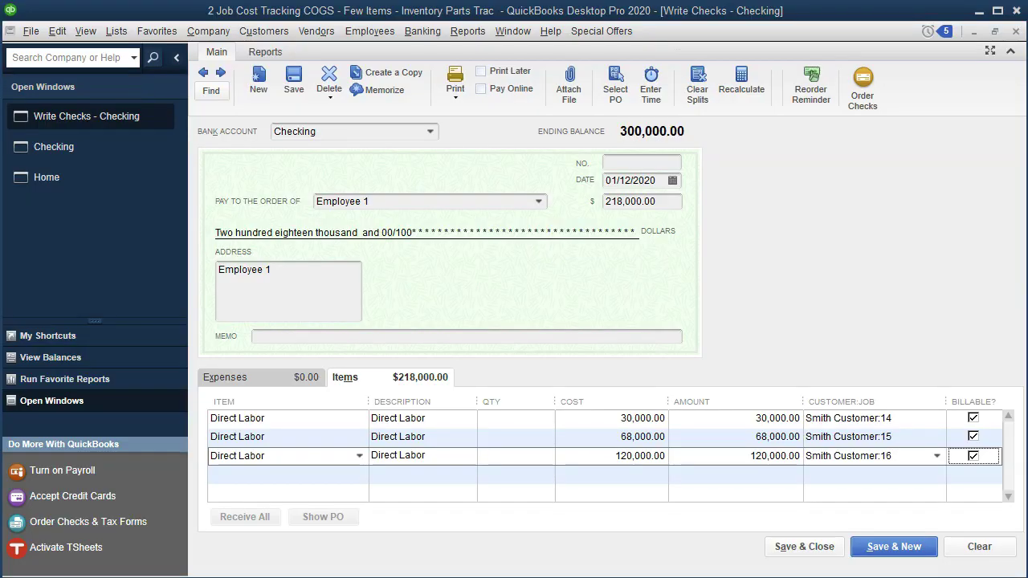
Step: Save the future-dated split labor check and close the checking register
left_click(804, 547)
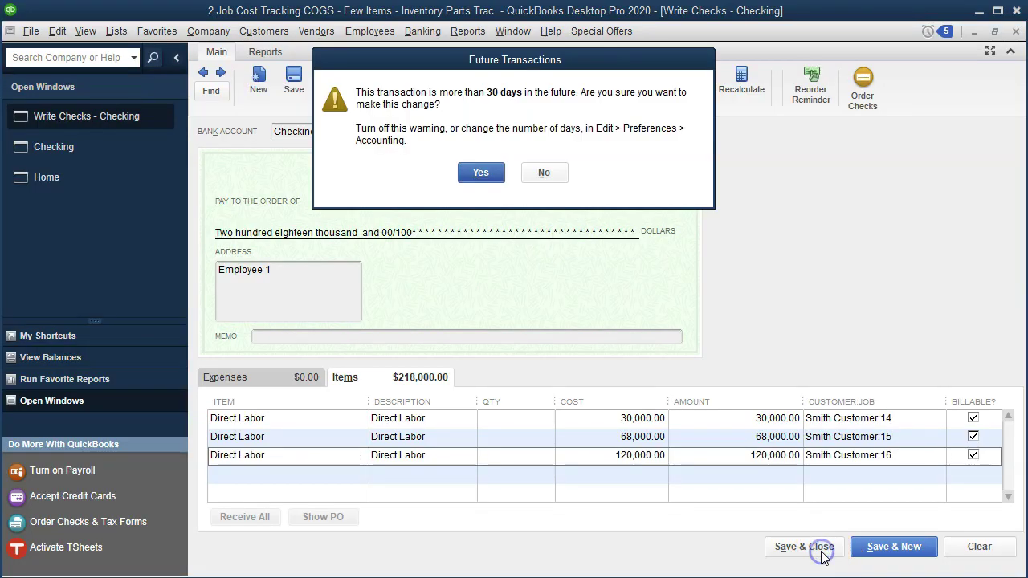
left_click(484, 173)
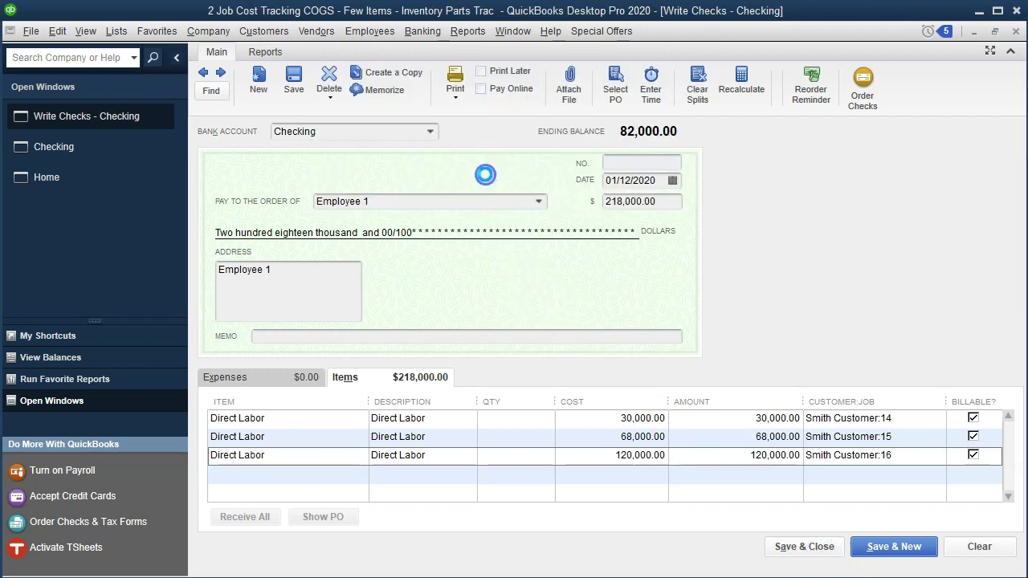
left_click(1017, 31)
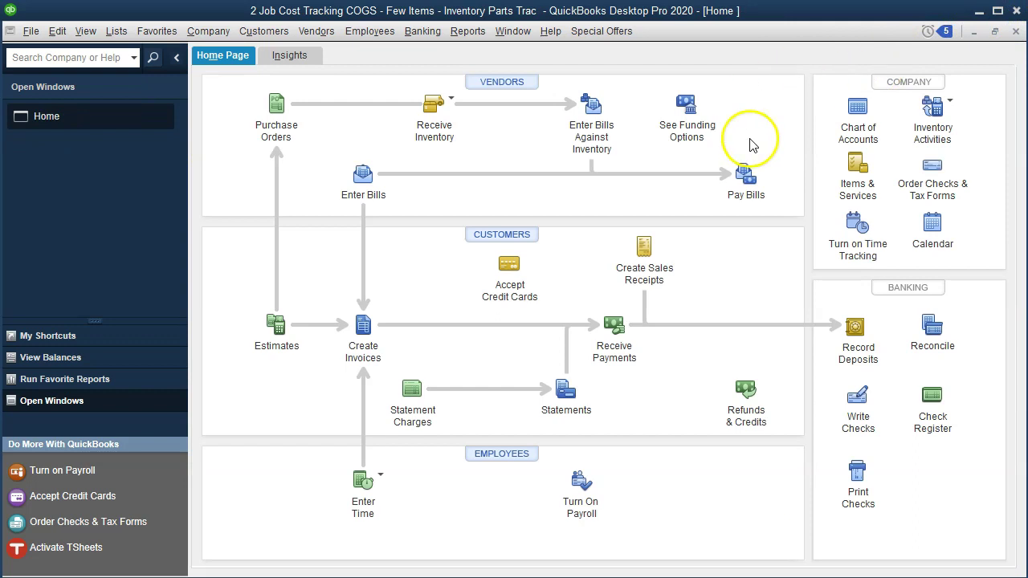
Step: Open the Trial Balance report from Reports > Accountant & Taxes
left_click(468, 30)
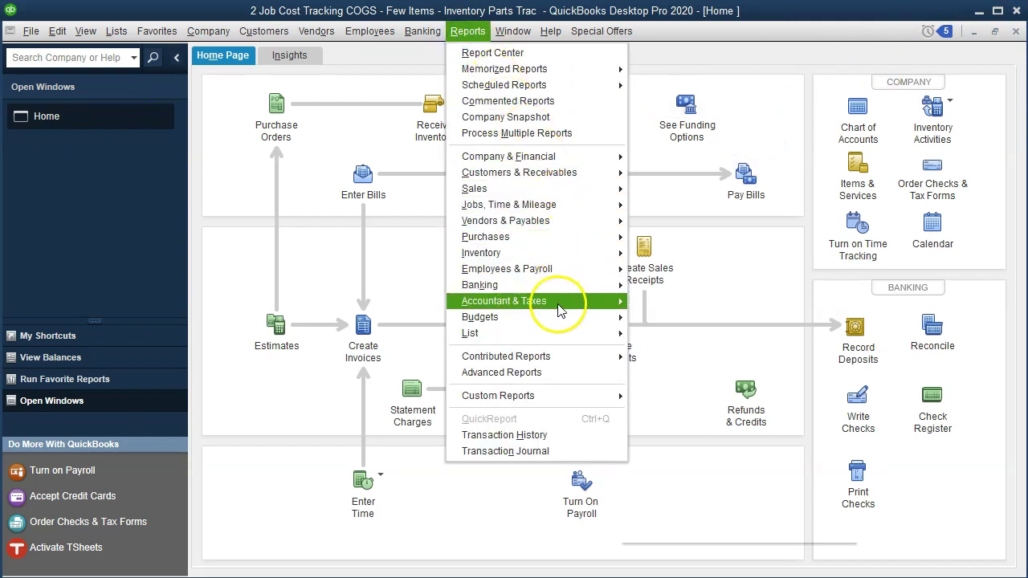
mouse_move(574, 310)
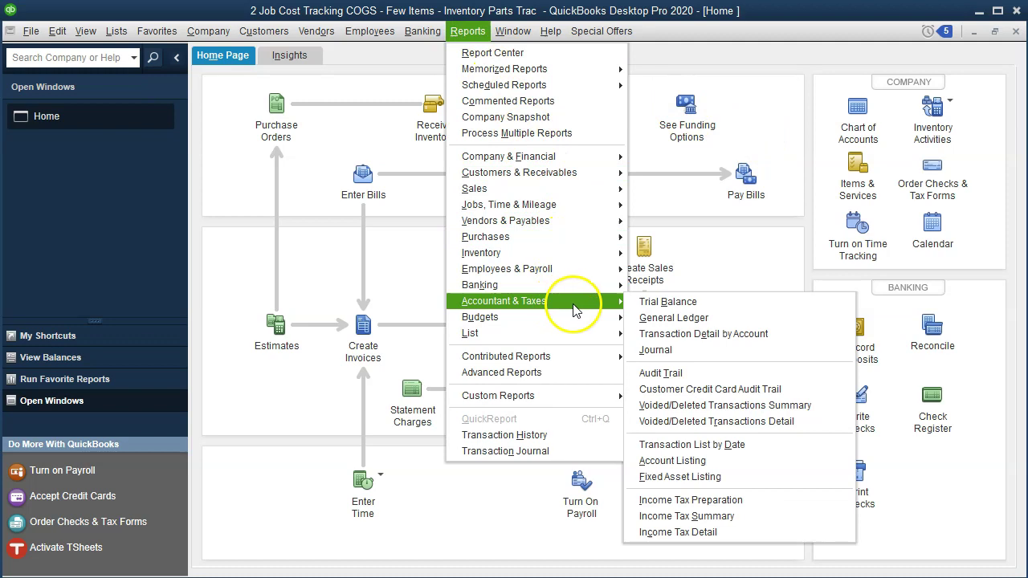
left_click(702, 307)
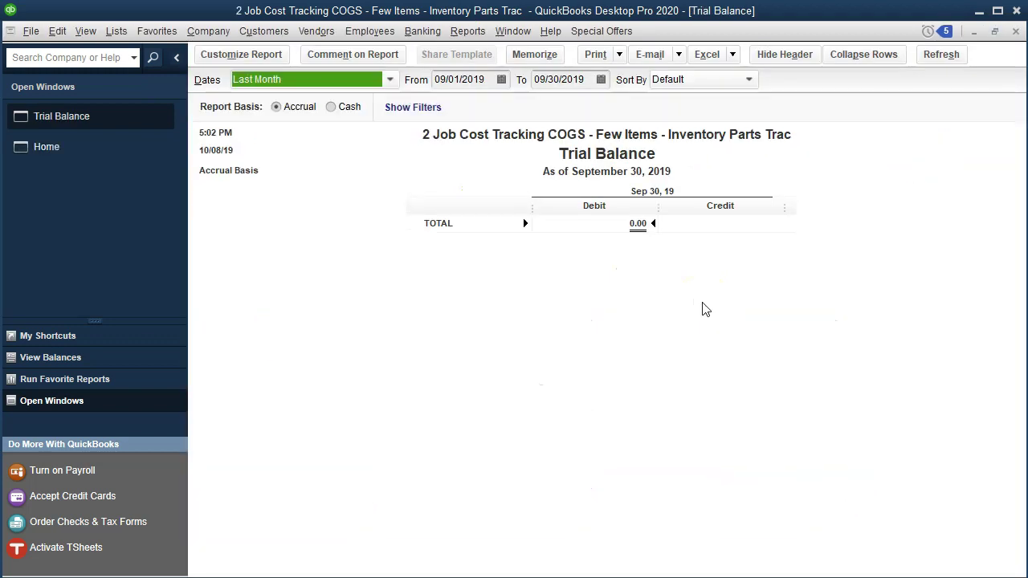
Step: Set the trial balance dates to 01/01/2020–12/31/2020 and confirm Cost of Goods Sold is 568,000
key("Tab")
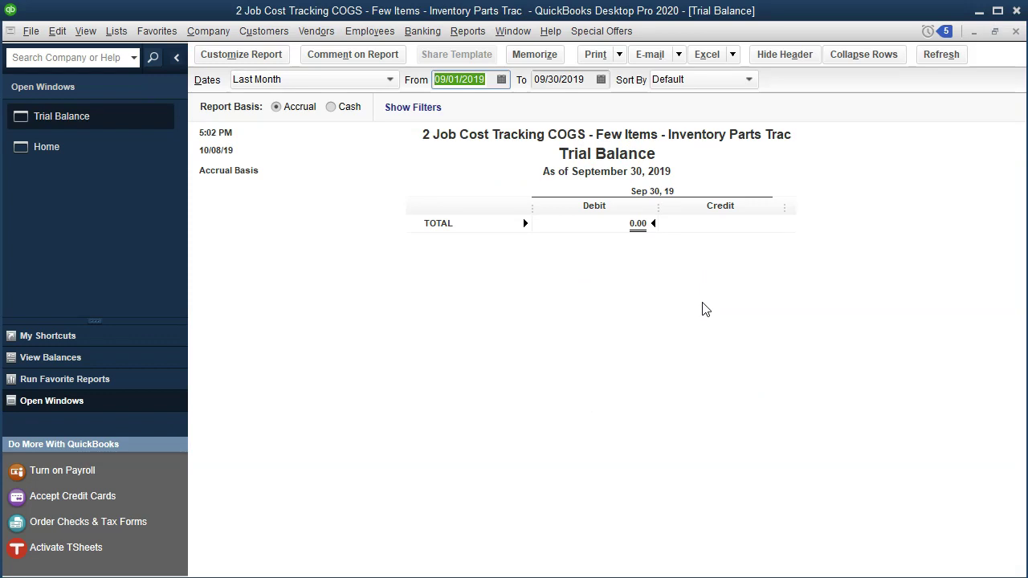
type("010120")
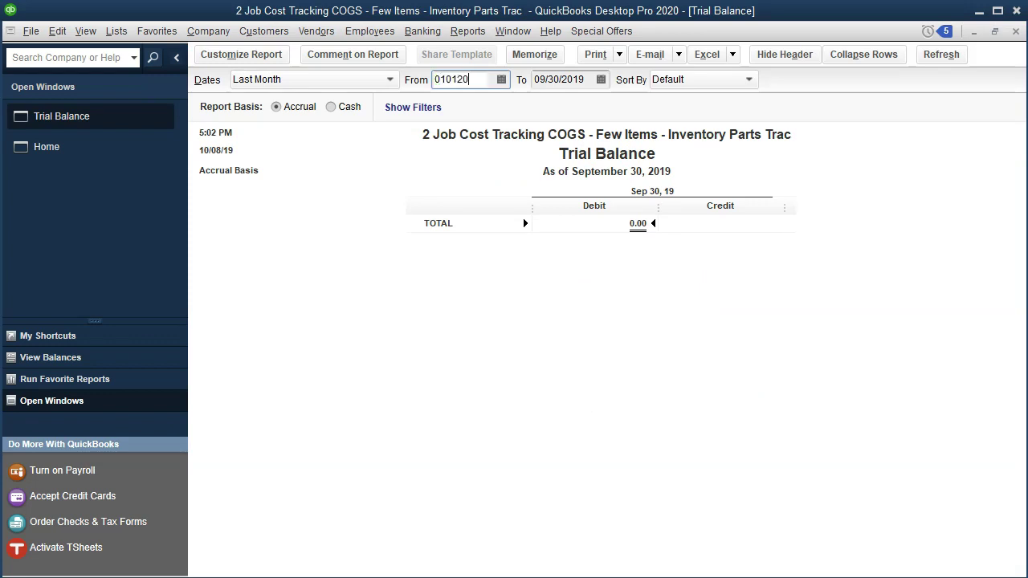
key("Tab")
type("123120")
key("Tab")
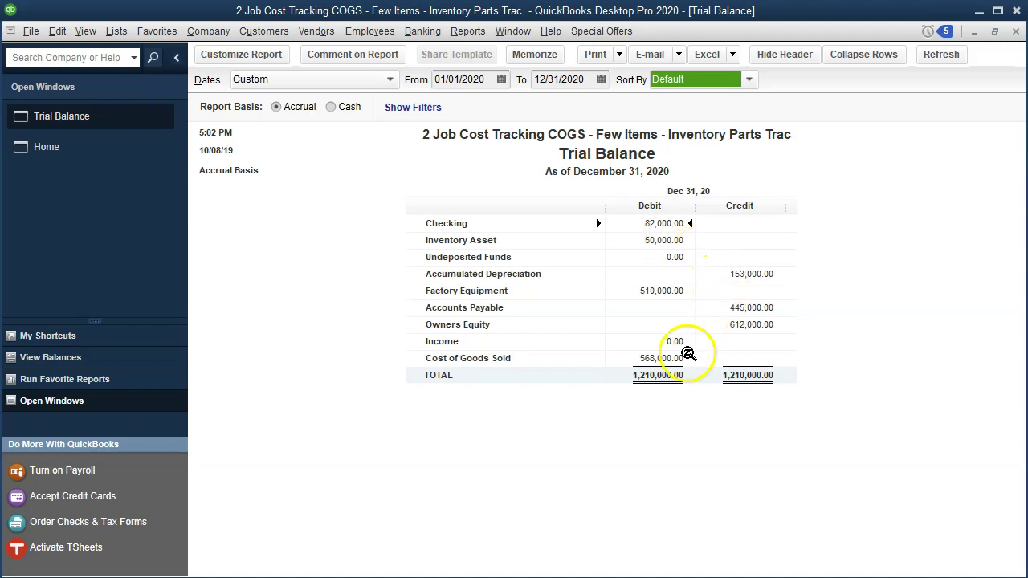
left_click(668, 359)
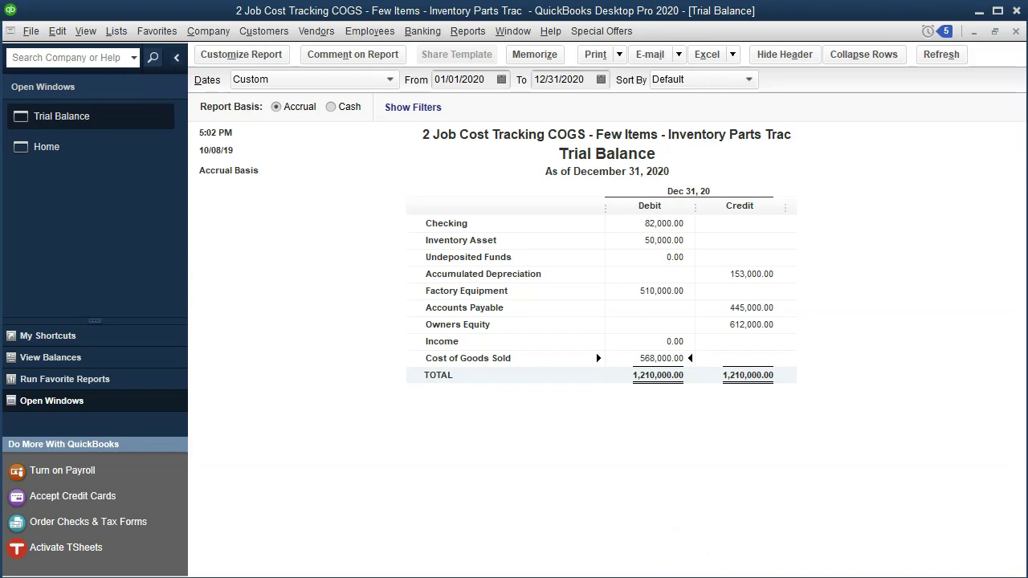
key("alt+Tab")
Step: Confirm Excel's trial balance shows Cost of goods sold at 568,000 and Cash at 82,000, then return to QuickBooks
left_click(361, 473)
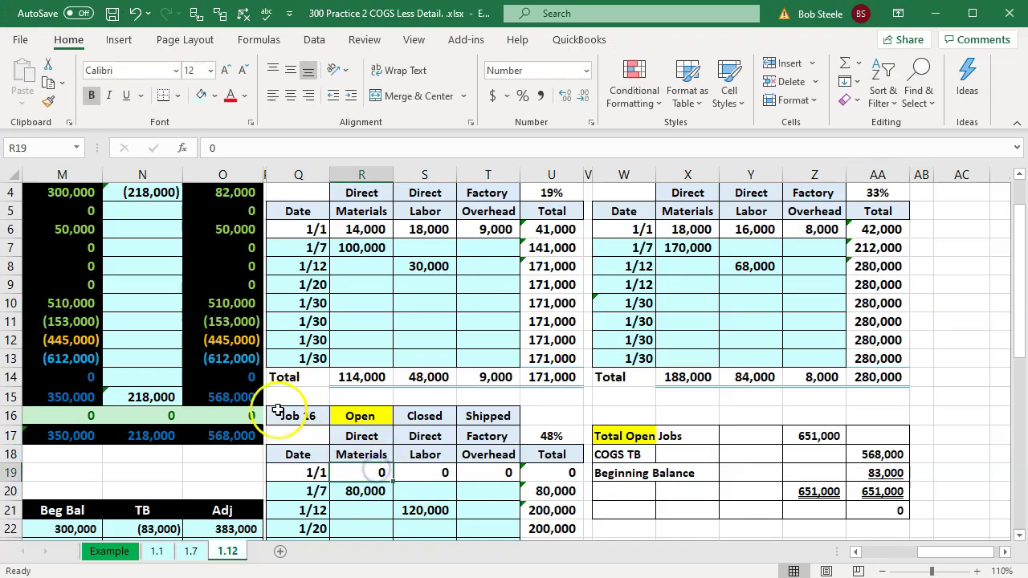
left_click(239, 411)
key("Up")
key("Left")
key("Left")
key("Left")
key("Left")
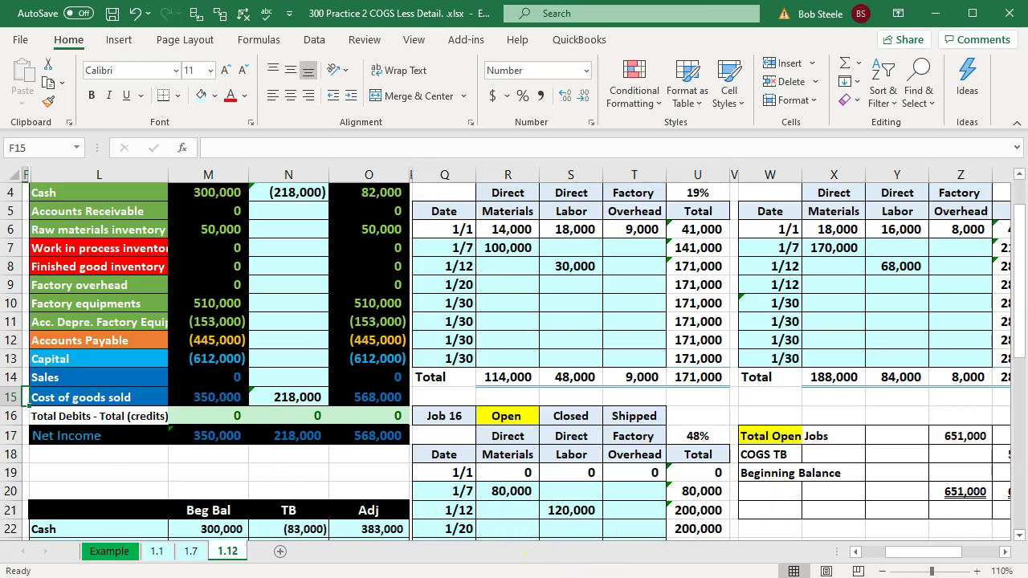
key("alt+Tab")
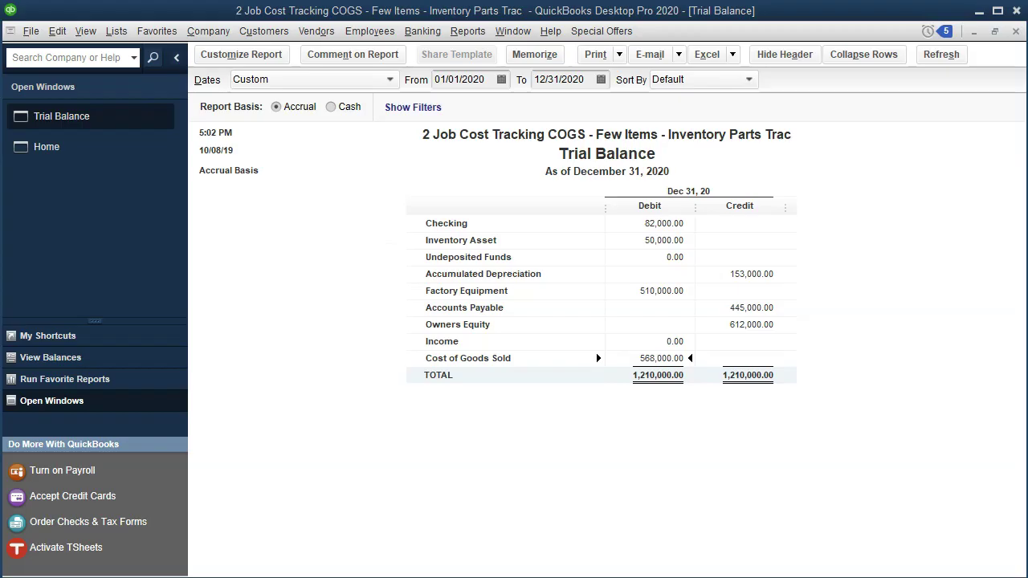
double_click(660, 358)
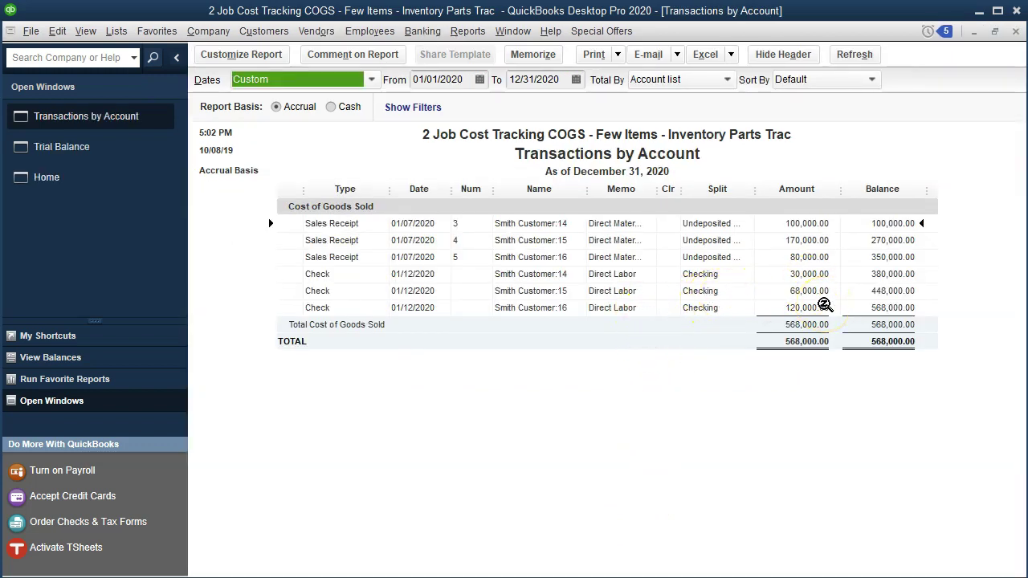
double_click(816, 293)
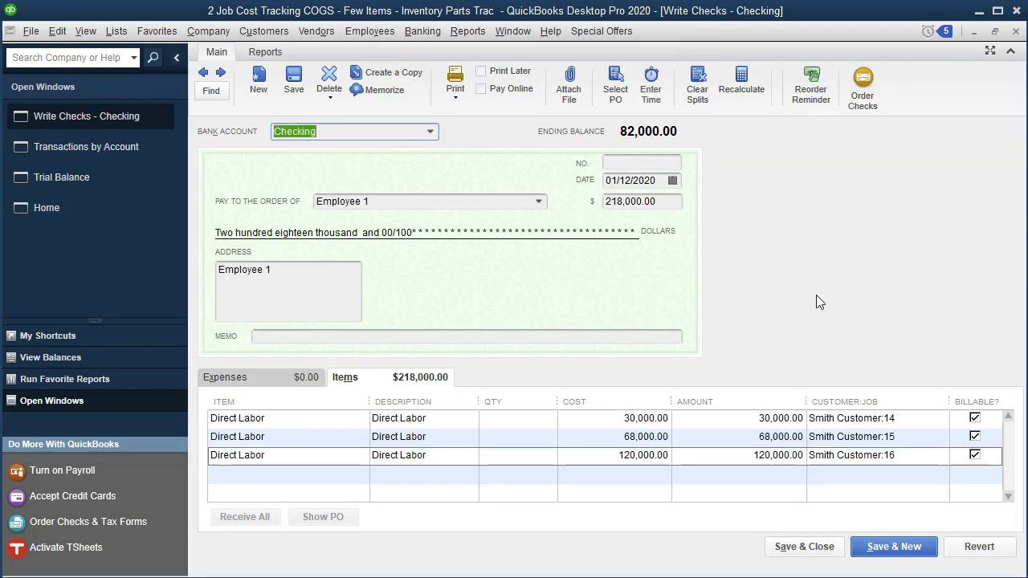
left_click(1017, 32)
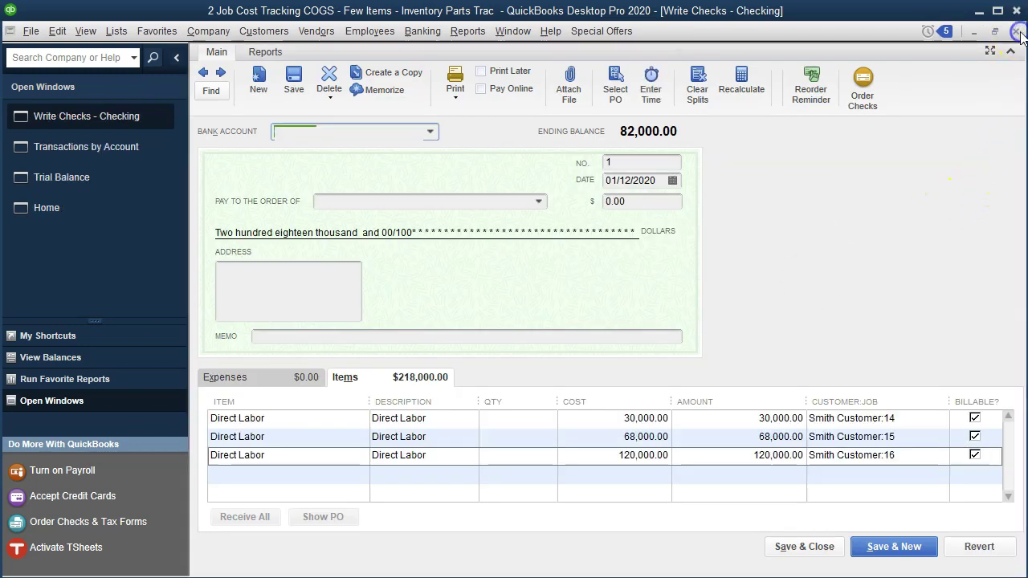
left_click(1017, 32)
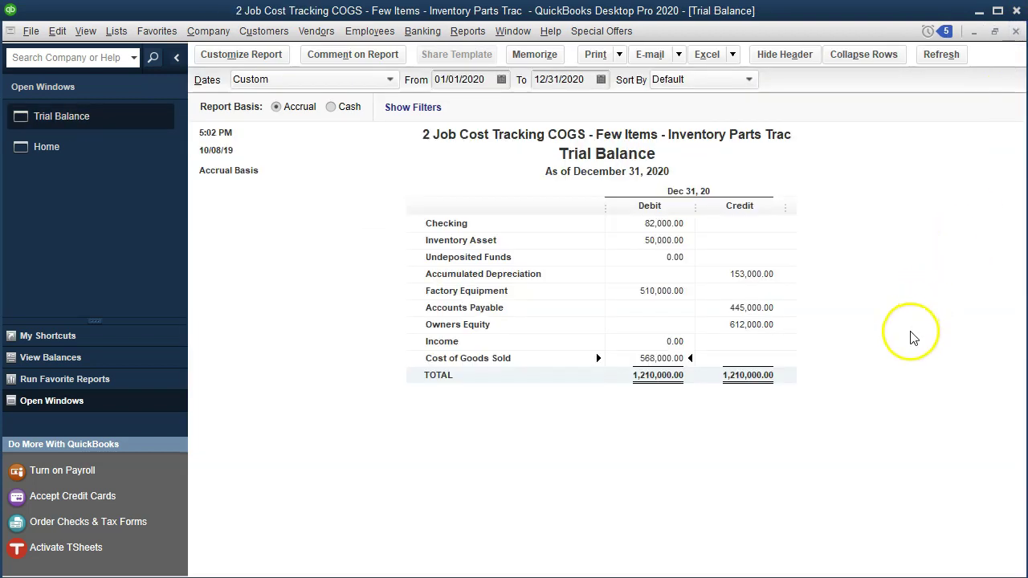
left_click(664, 223)
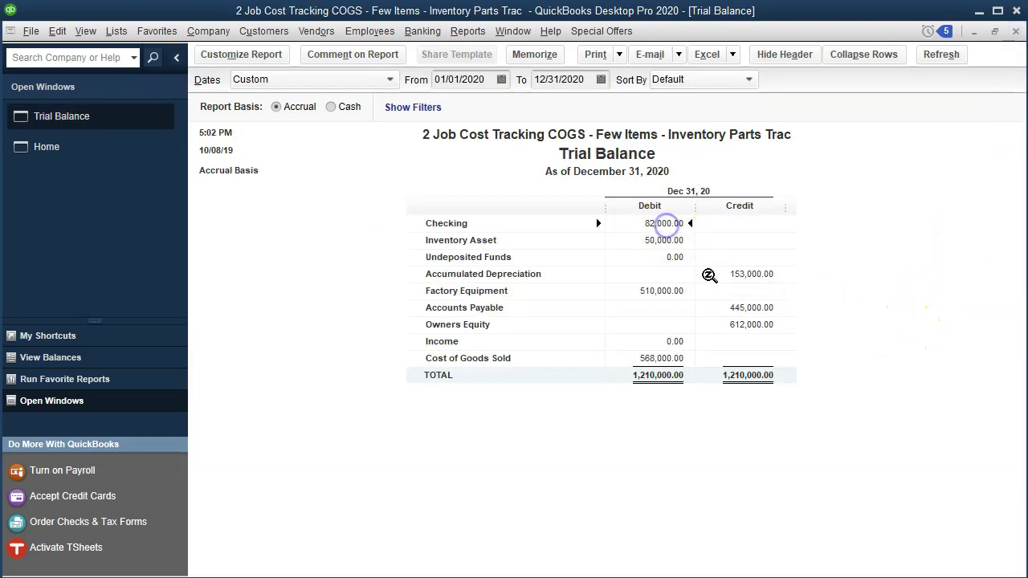
double_click(667, 223)
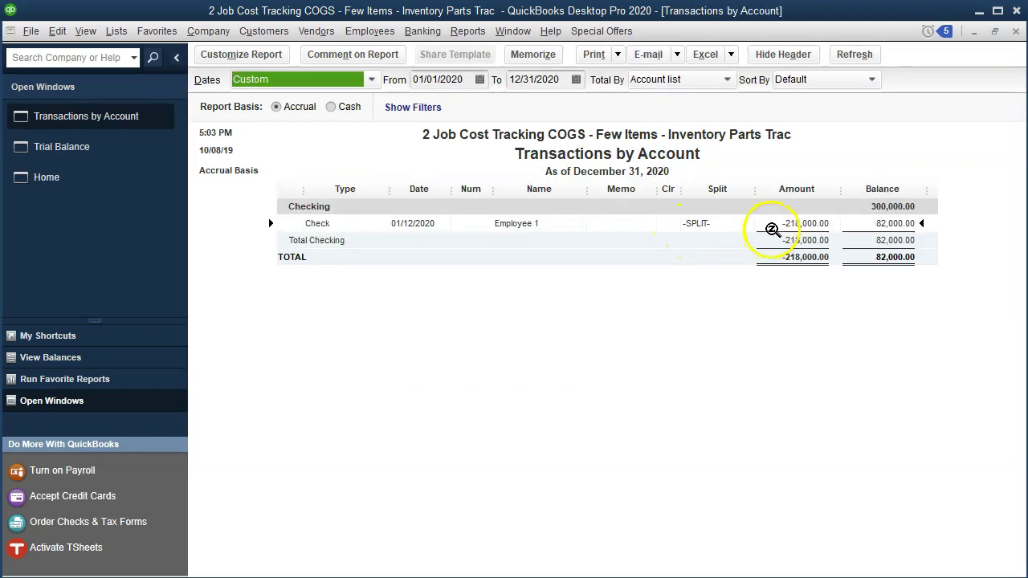
double_click(774, 224)
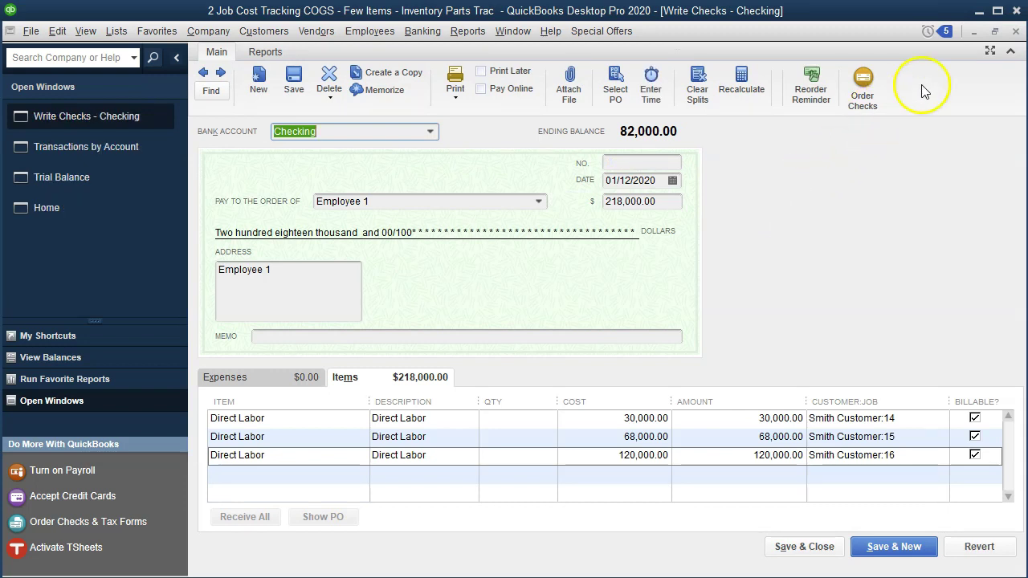
left_click(1016, 32)
left_click(1016, 32)
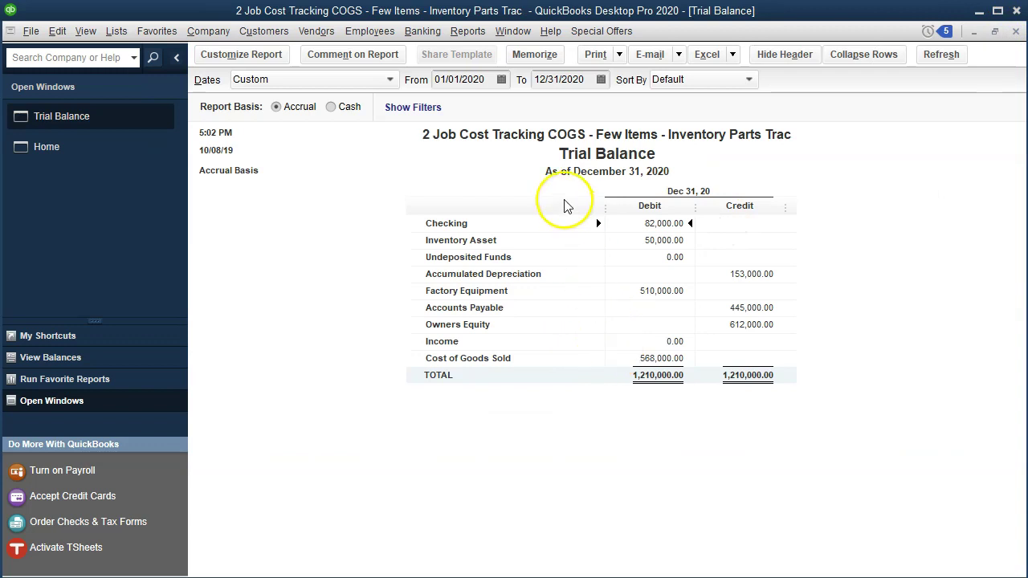
Step: Run the Job Estimates vs. Actuals Summary report
left_click(474, 35)
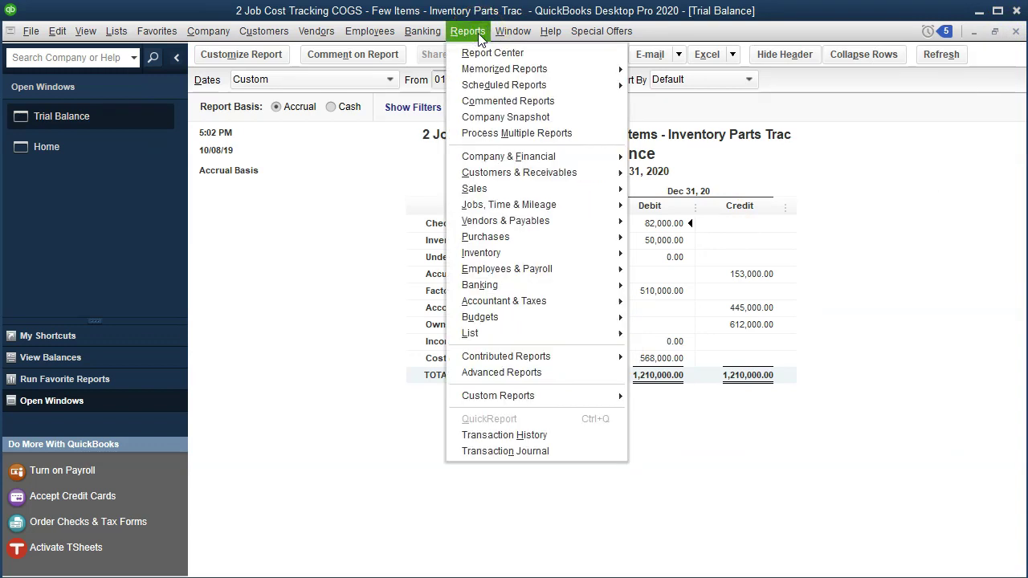
mouse_move(514, 206)
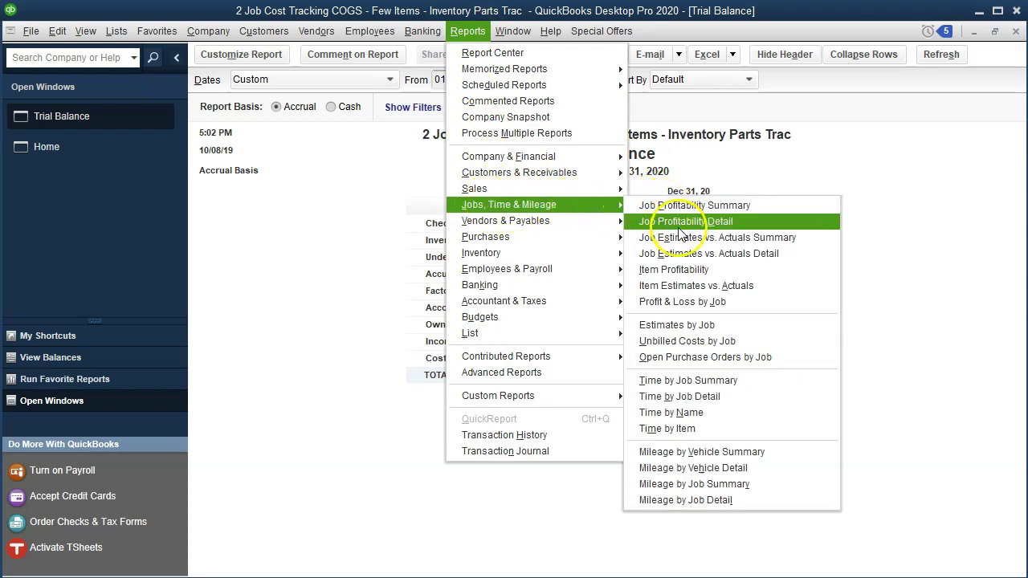
left_click(783, 239)
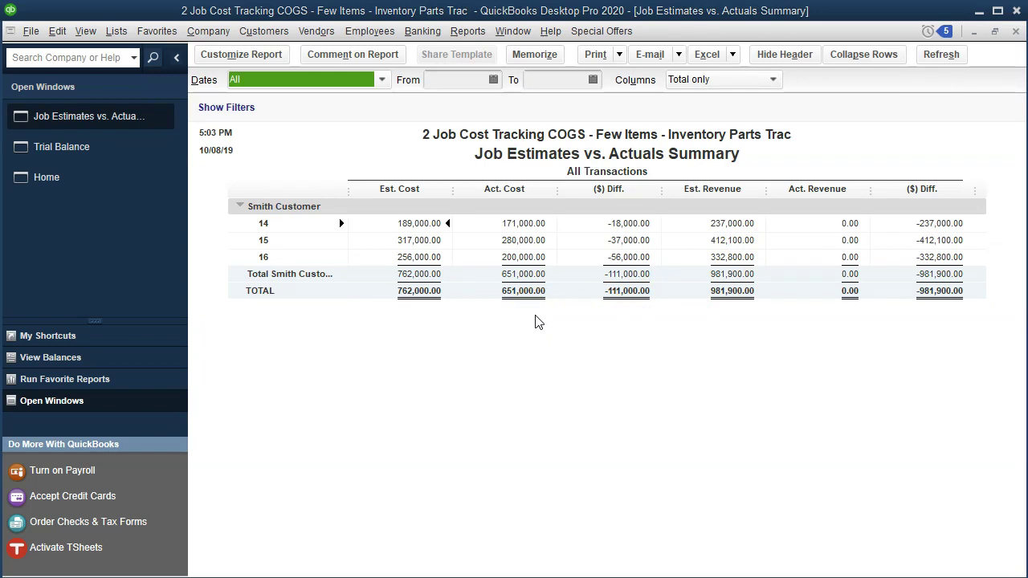
Step: Note the 651,000 actual job cost total in Calculator, then select Trial Balance's Cost of Goods Sold
left_click_drag(905, 87, 755, 107)
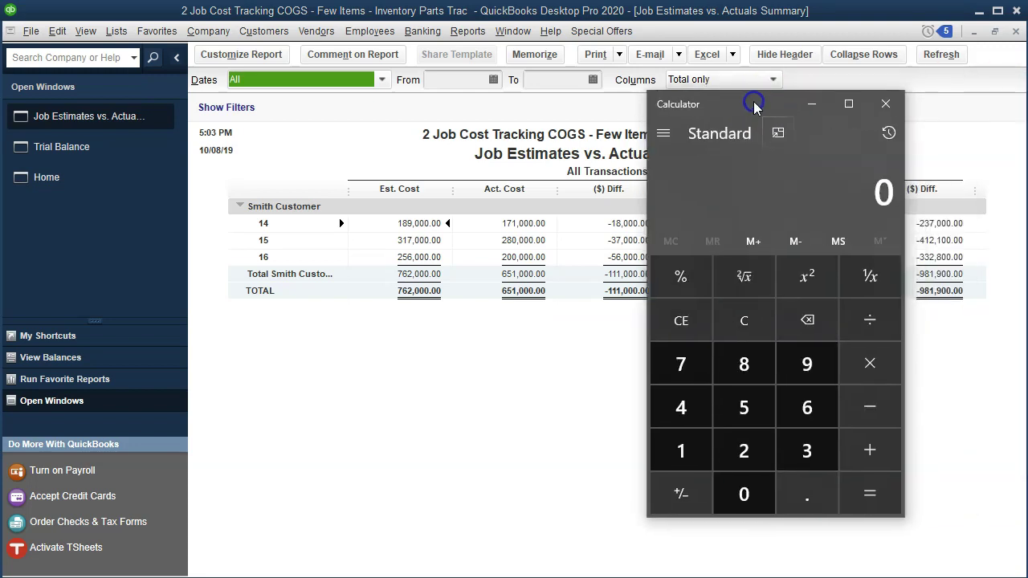
type("6510000")
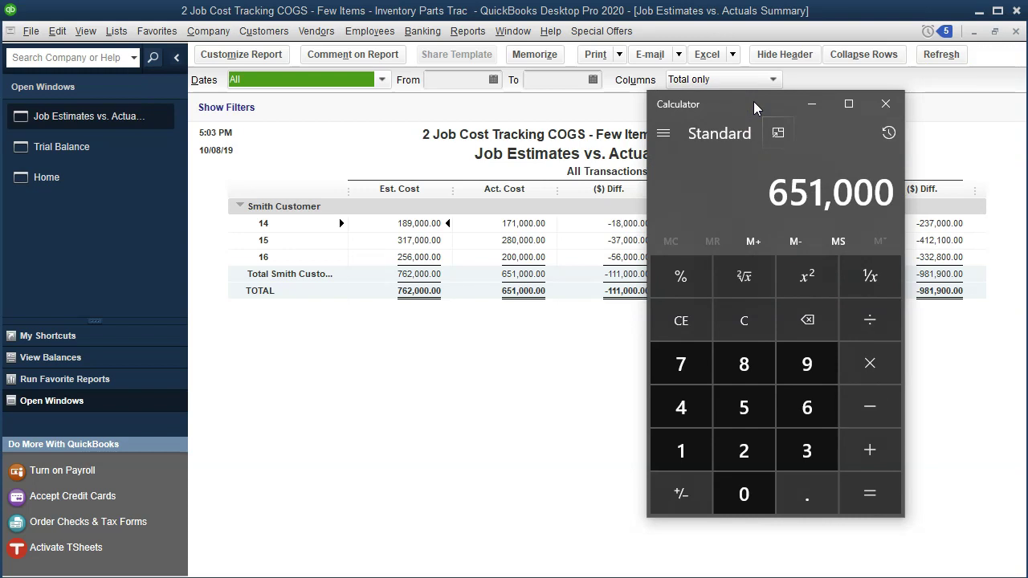
left_click(885, 104)
left_click(61, 146)
left_click(655, 360)
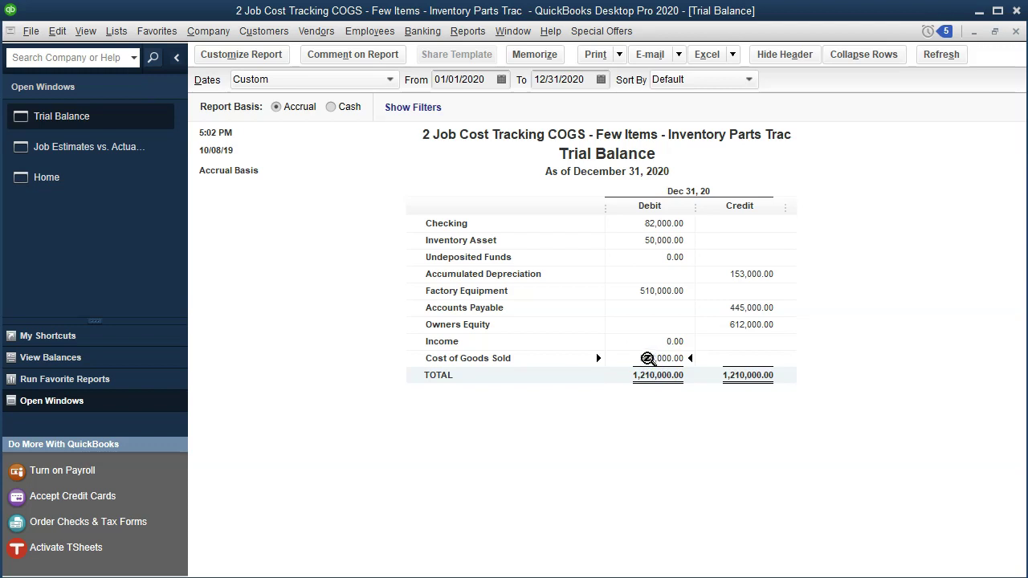
Step: Limit the Job Estimates vs. Actuals report to 12/31/2019 through 12/31/2019
left_click(122, 149)
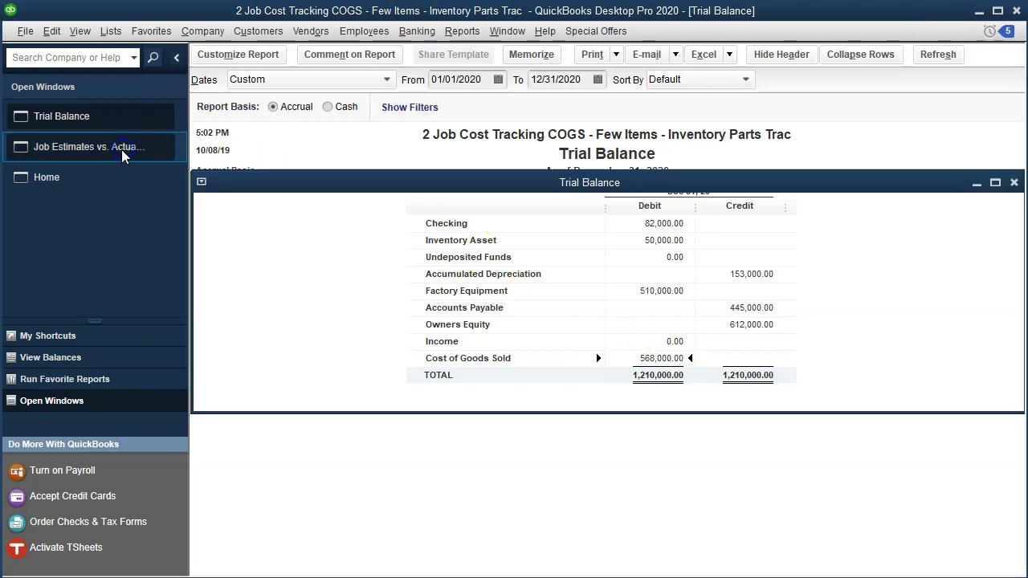
left_click(413, 217)
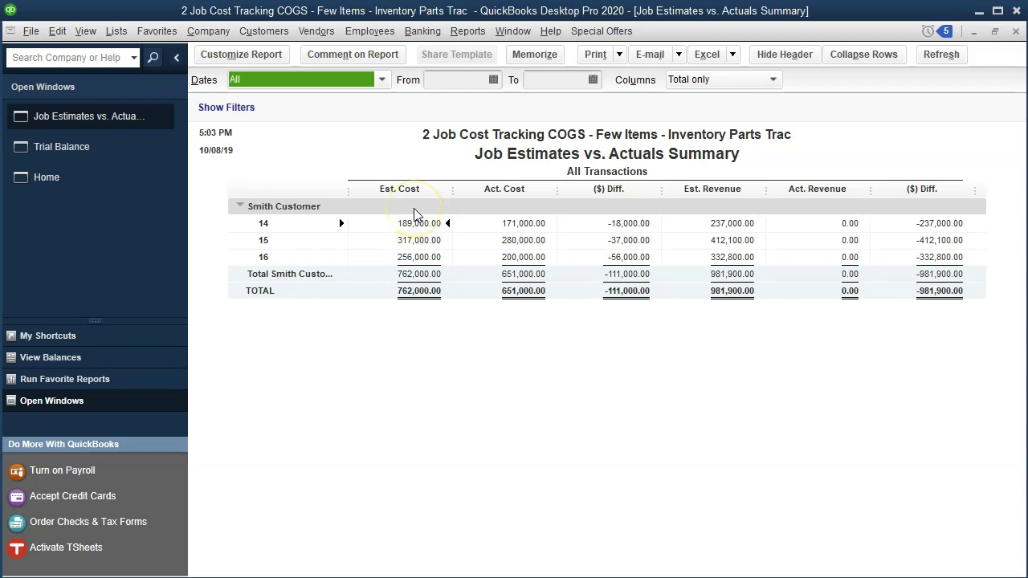
key("Tab")
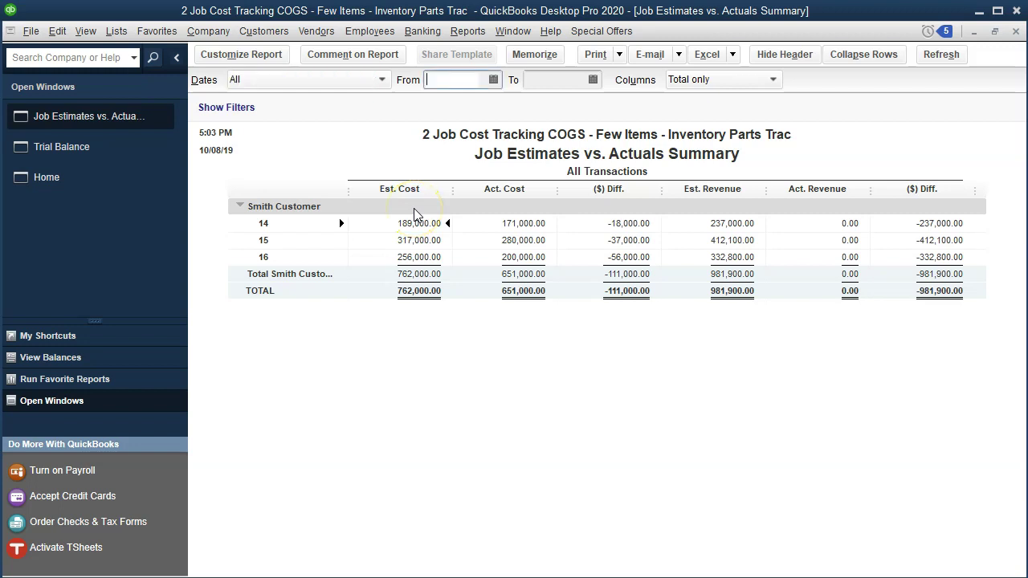
type("12/31/2019")
key("Tab")
type("12/31/2019")
key("Tab")
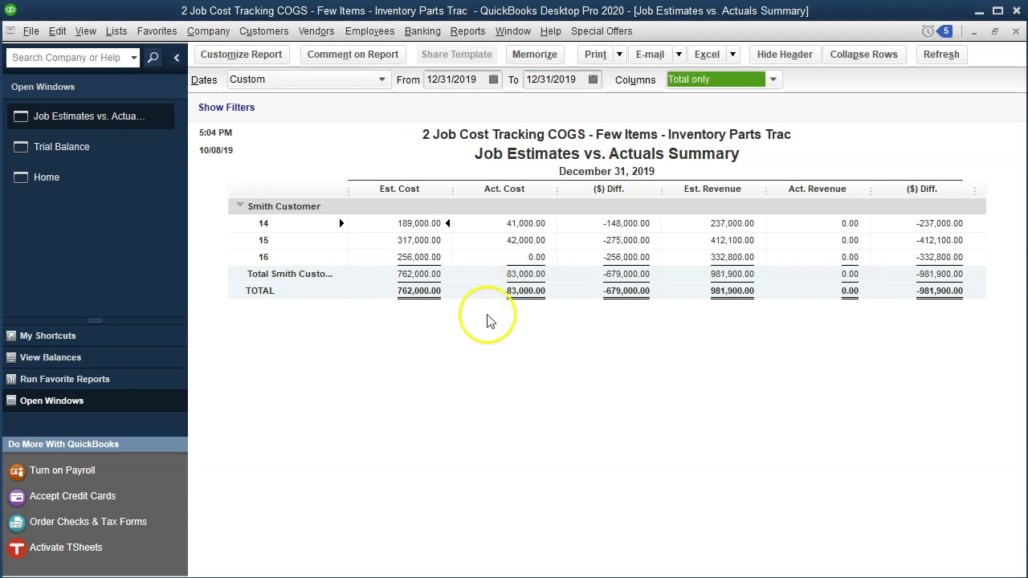
Step: Subtract the 83,000 opening cost from 651,000 in Calculator, giving 568,000, and return to Trial Balance
left_click_drag(865, 129, 299, 128)
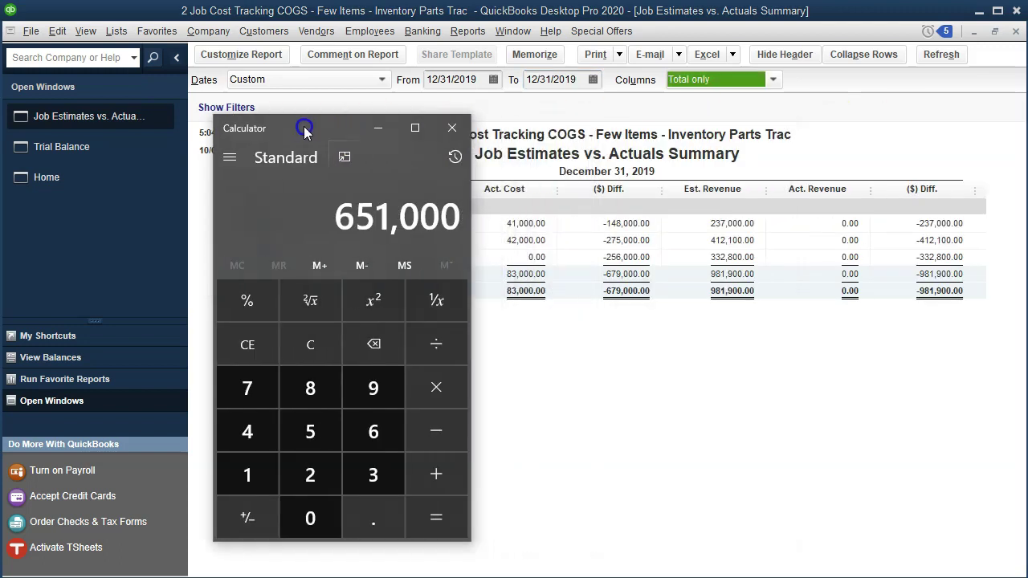
mouse_move(675, 137)
left_mouse_down()
mouse_move(659, 133)
mouse_move(693, 142)
left_mouse_up()
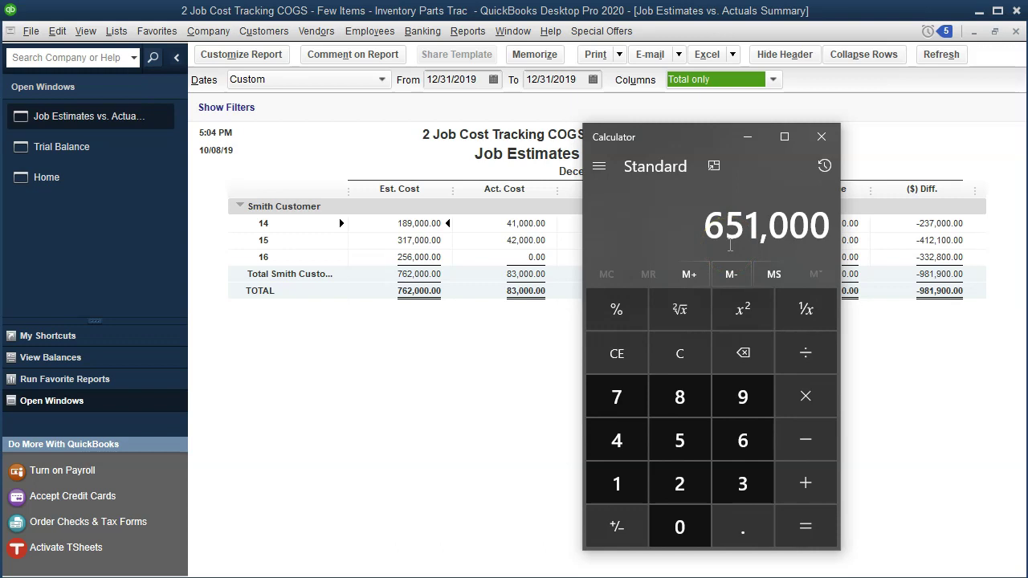
left_click(811, 439)
type("8")
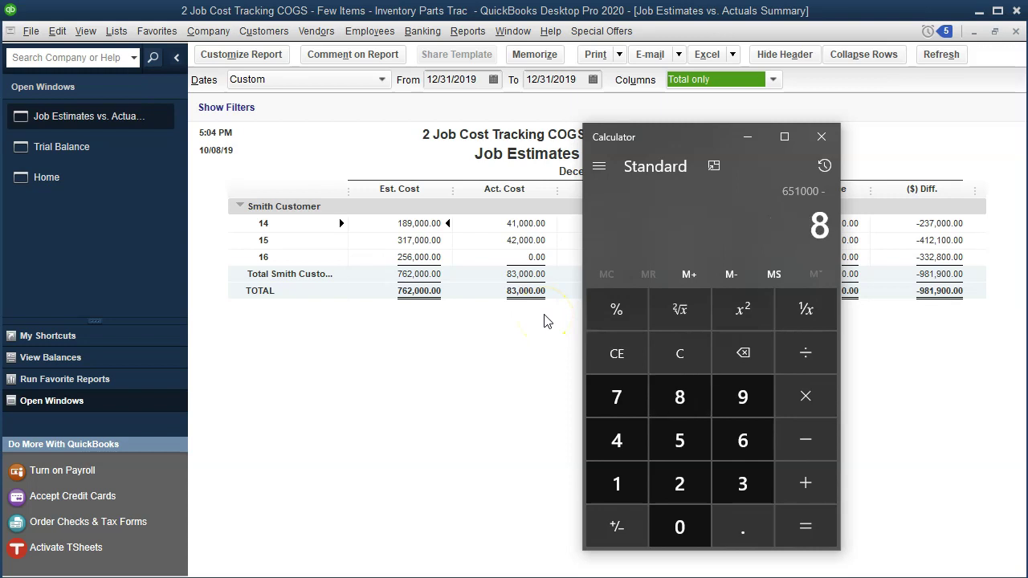
type("3000")
key("Return")
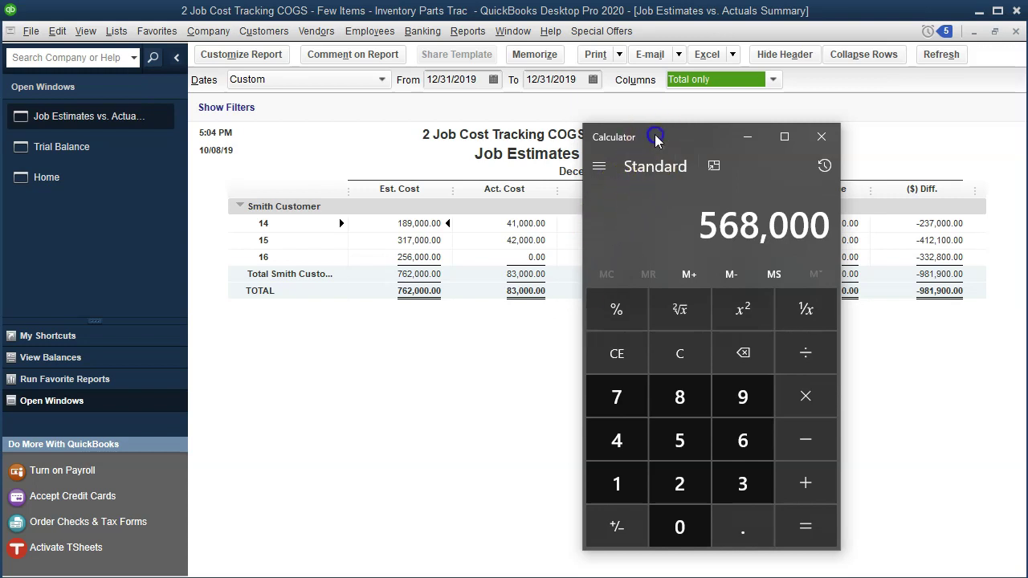
left_click_drag(656, 134, 1027, 133)
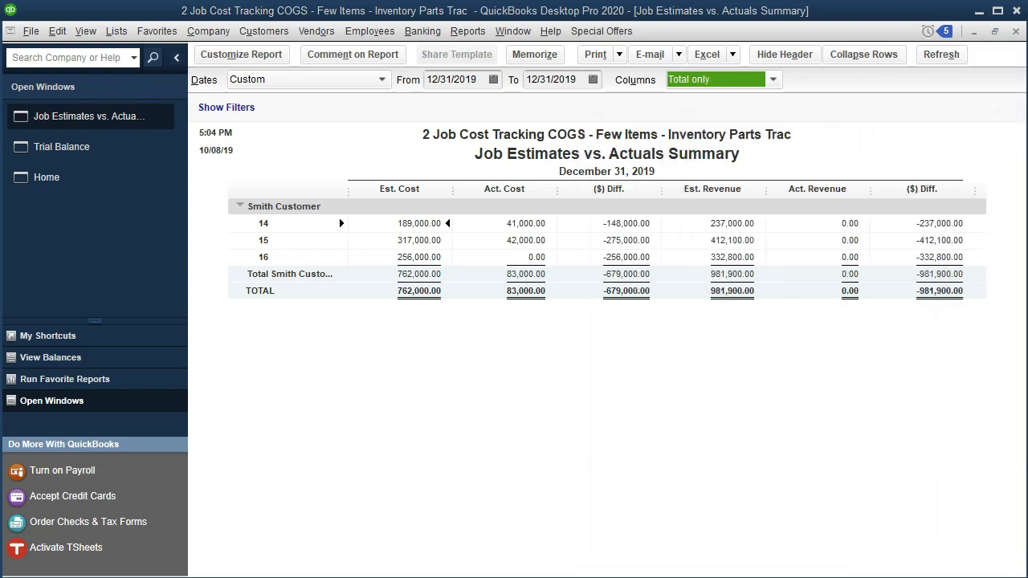
left_click(111, 159)
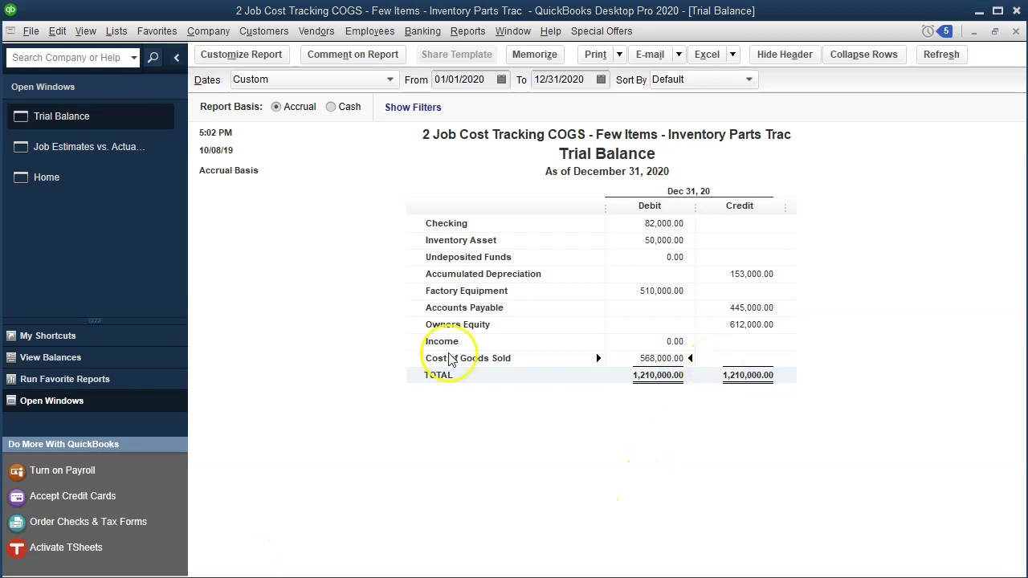
Step: Confirm Excel's Total Open Jobs row: 568,000 COGS plus 83,000 beginning balance equals 651,000 in Z20, then minimize
left_click(554, 562)
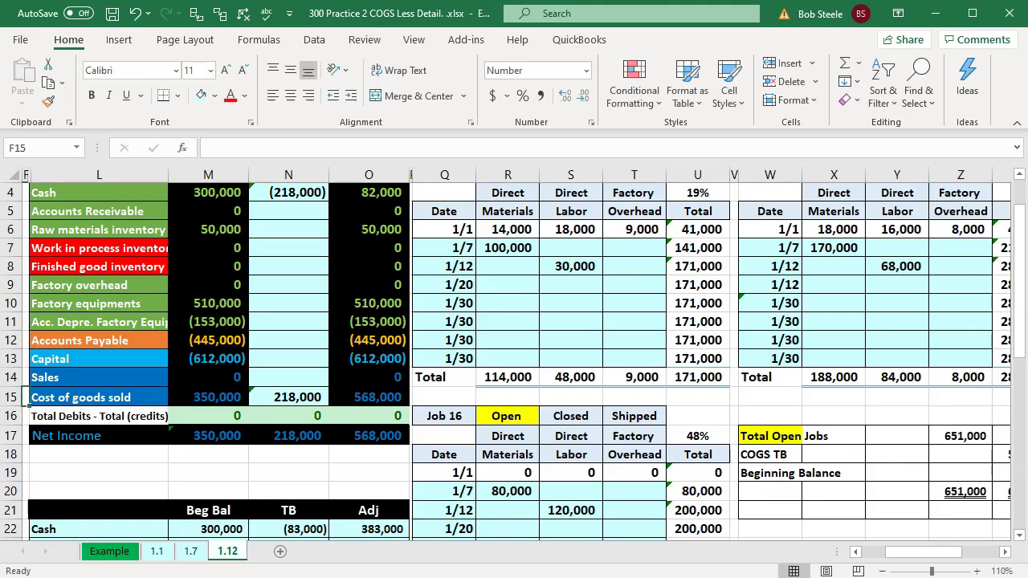
left_click(771, 436)
scroll(893, 444, "down", 1)
left_click(931, 436)
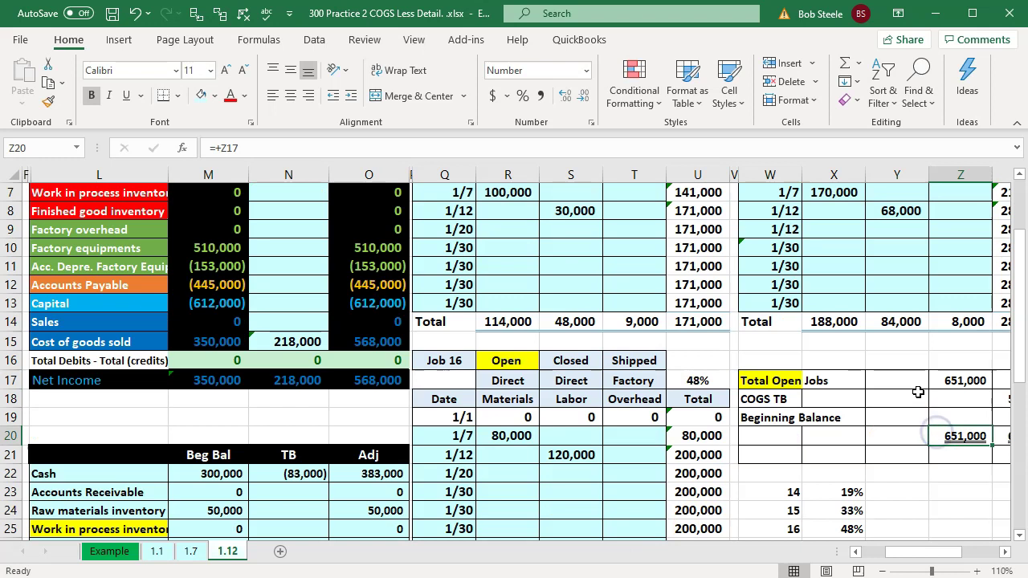
key("Right")
key("Right")
left_click(926, 438)
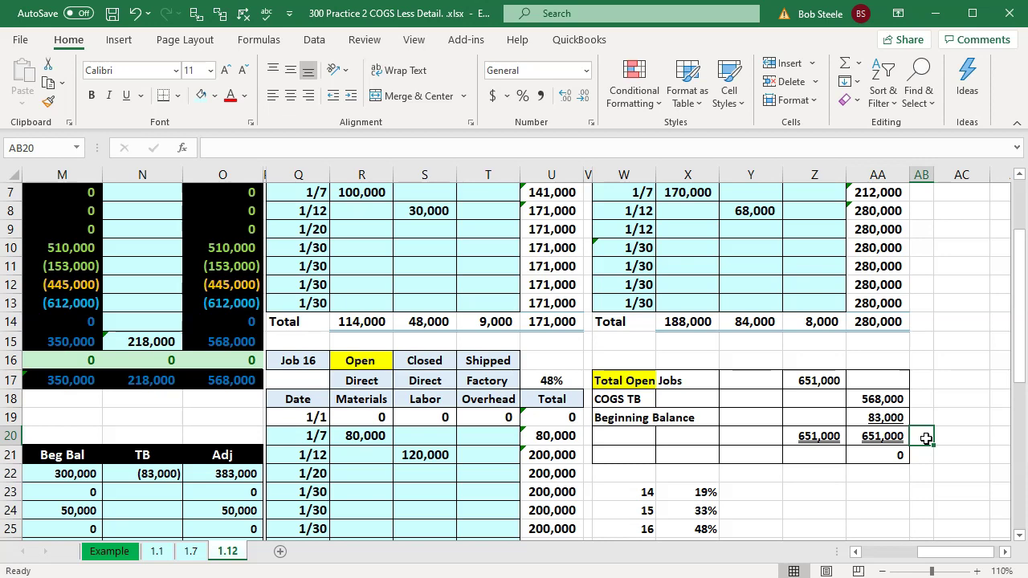
left_click(935, 14)
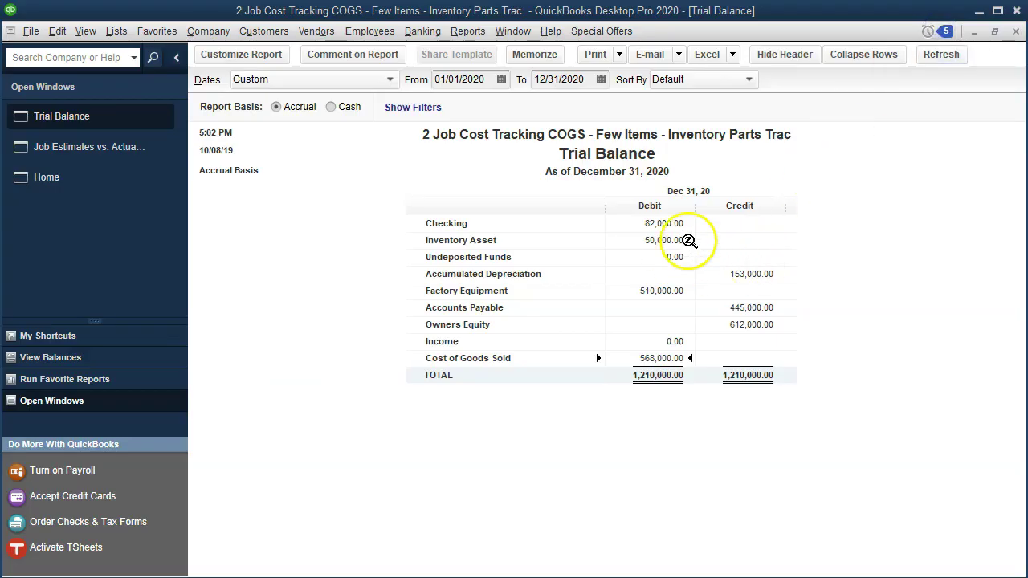
Step: Run the Job Profitability Detail report filtered to job 15, showing 84,000 direct labor
left_click(475, 37)
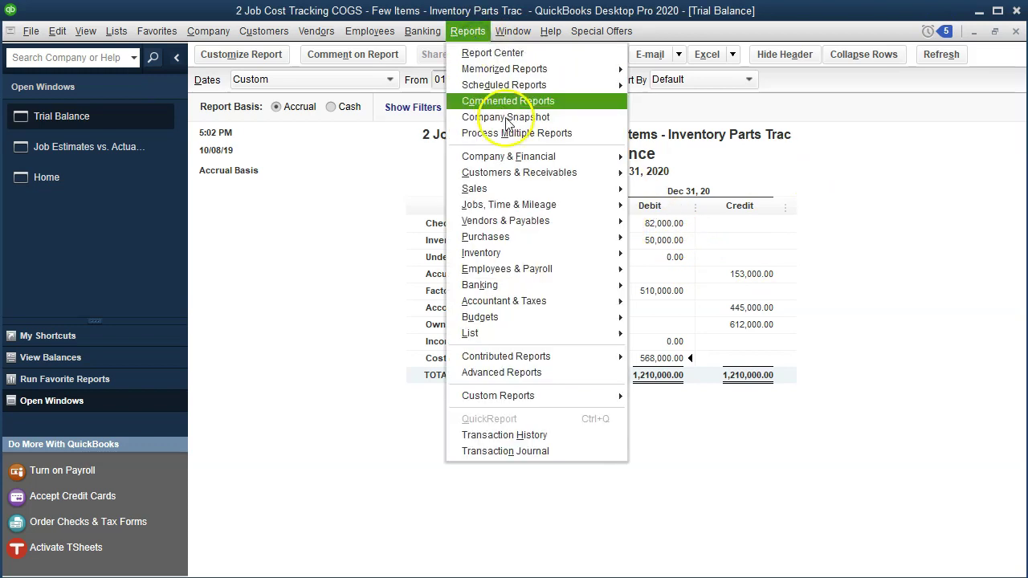
mouse_move(536, 211)
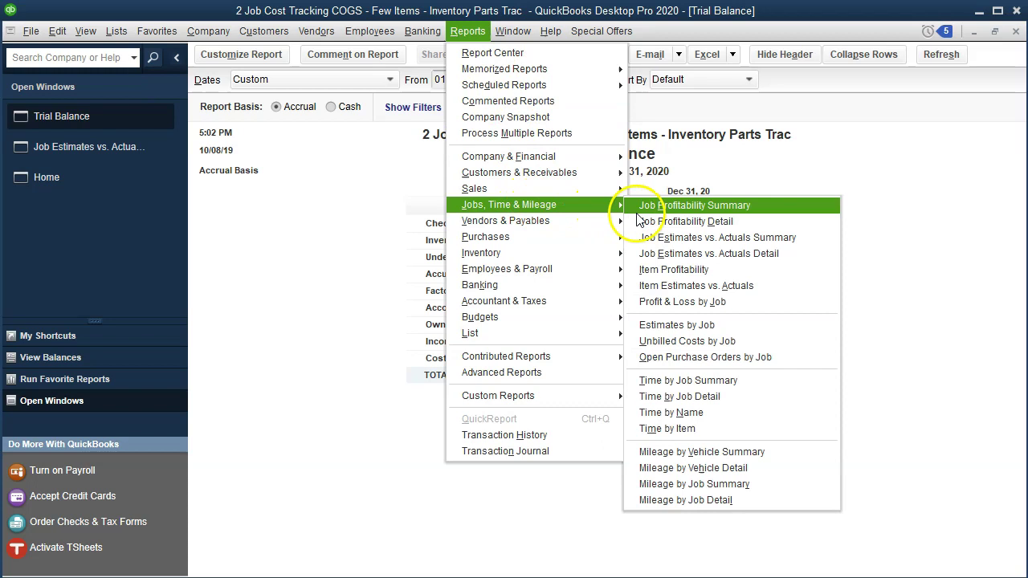
left_click(755, 225)
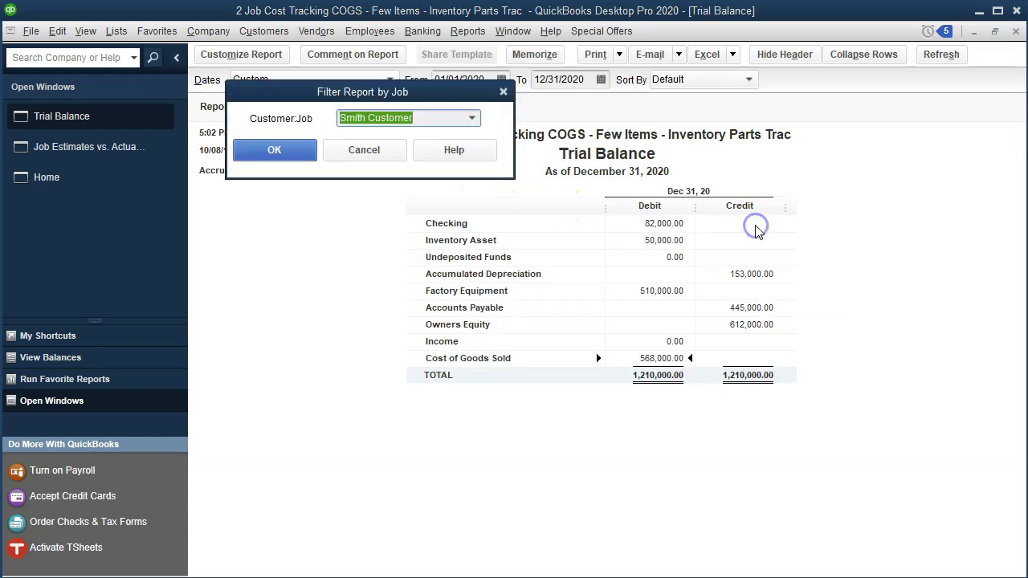
left_click(473, 119)
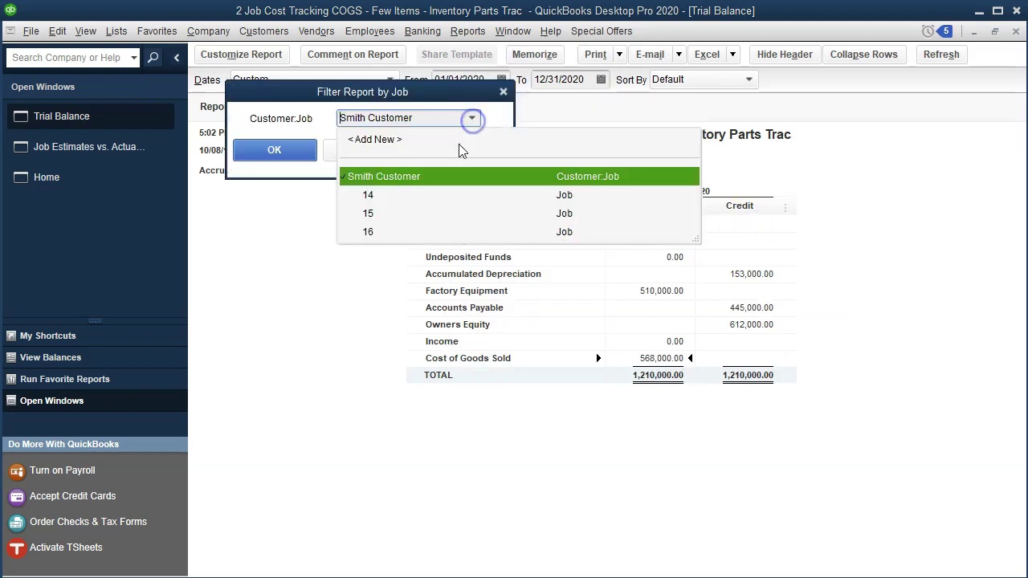
left_click(376, 214)
left_click(307, 156)
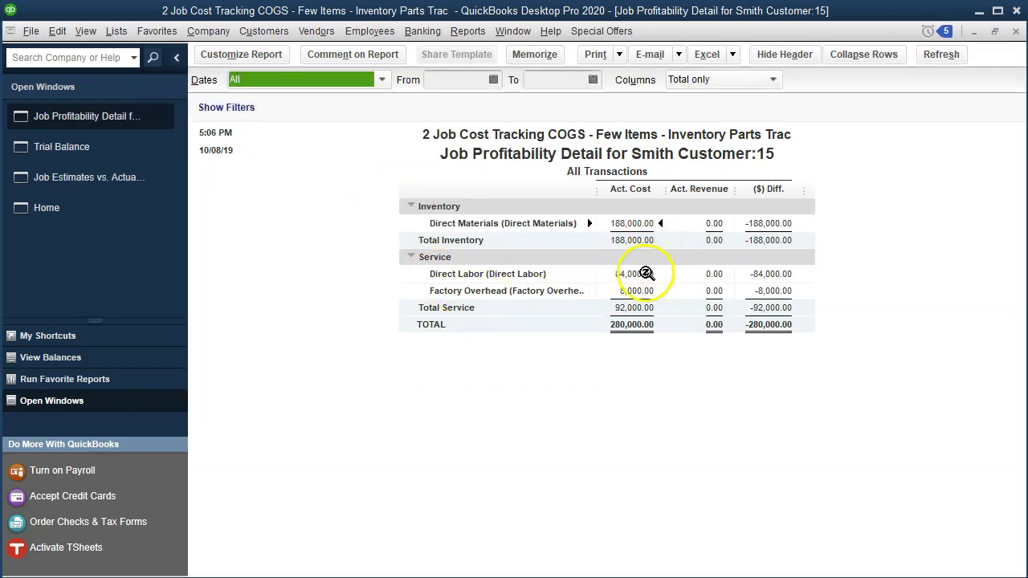
left_click(647, 274)
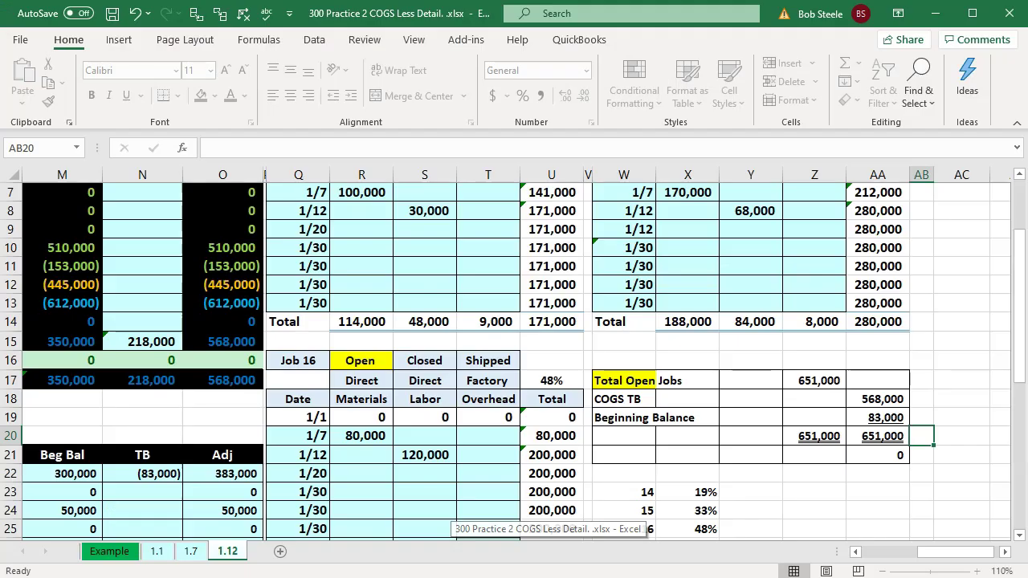
Step: Match the report's 280,000 total against Excel's job 15 total in cell AA14, then minimize Excel
left_click(550, 530)
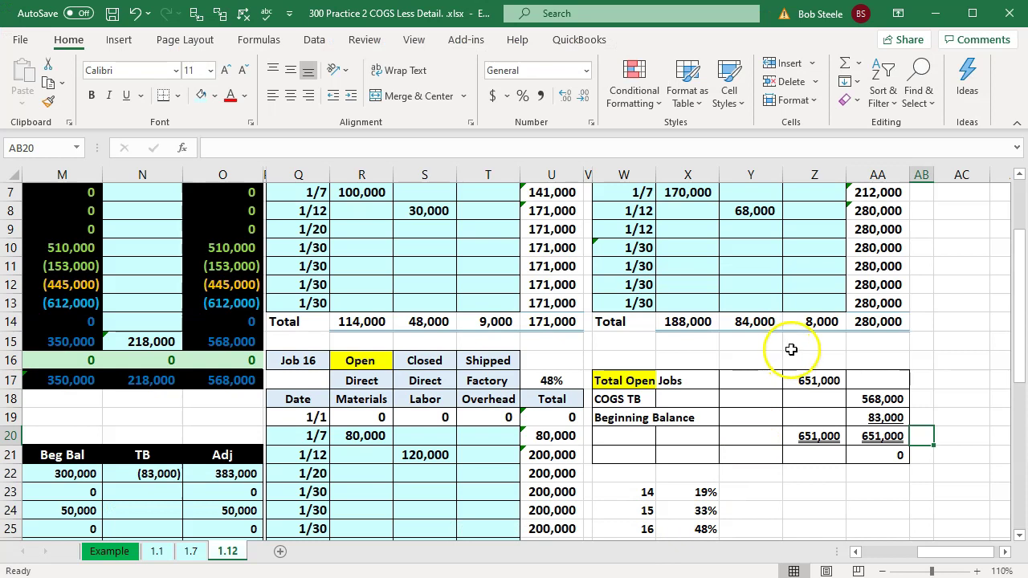
left_click(878, 321)
scroll(808, 461, "up", 2)
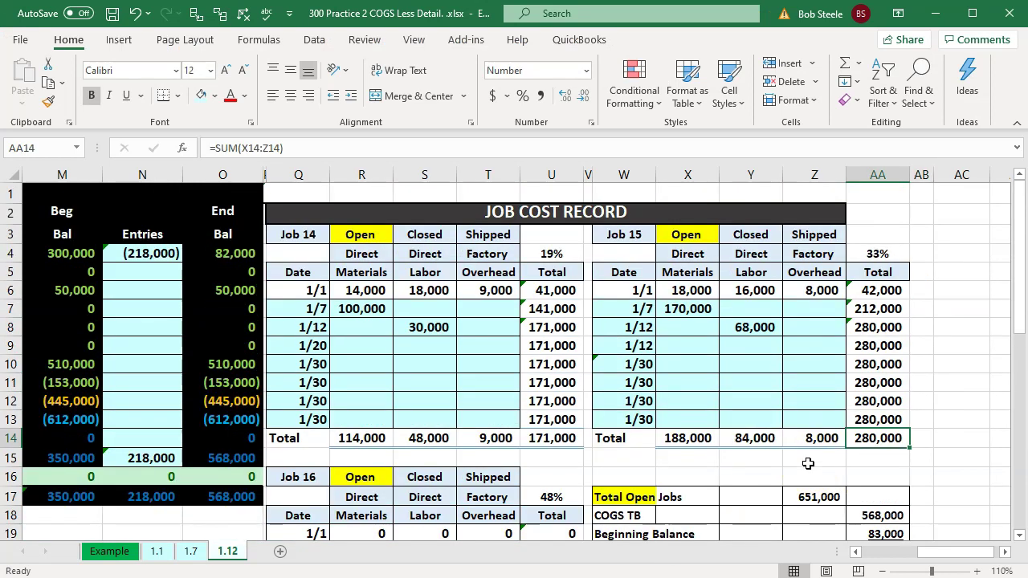
left_click(936, 13)
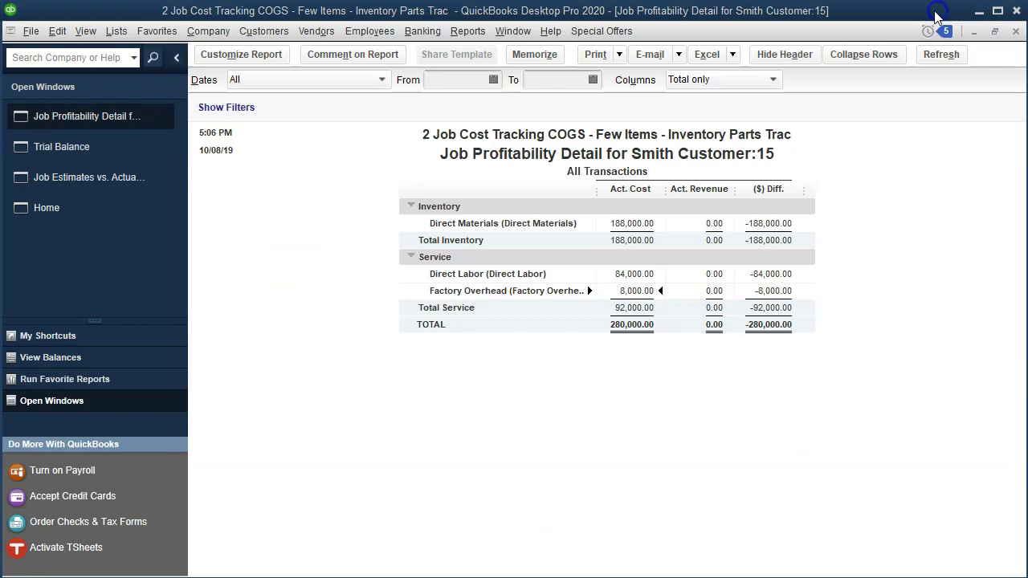